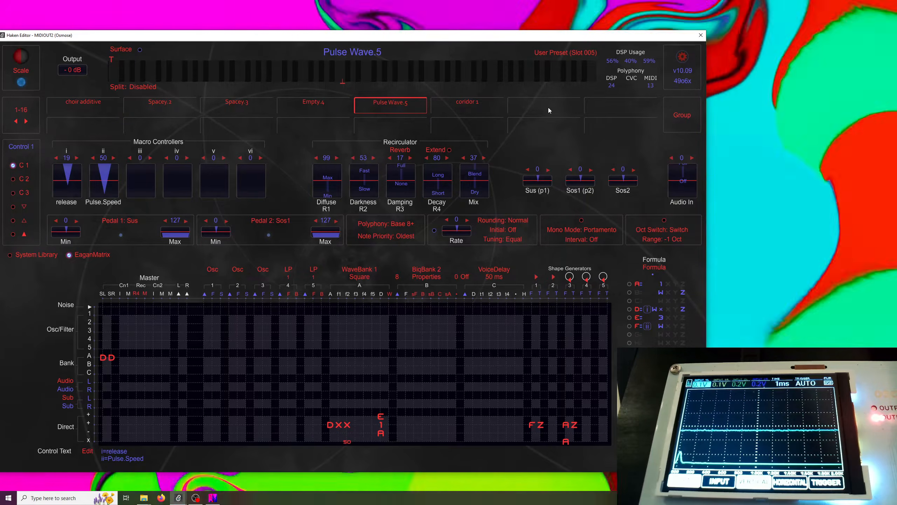
# Load the empty user preset in slot 7 and set Bank A to WaveBank 1
pyautogui.click(548, 108)
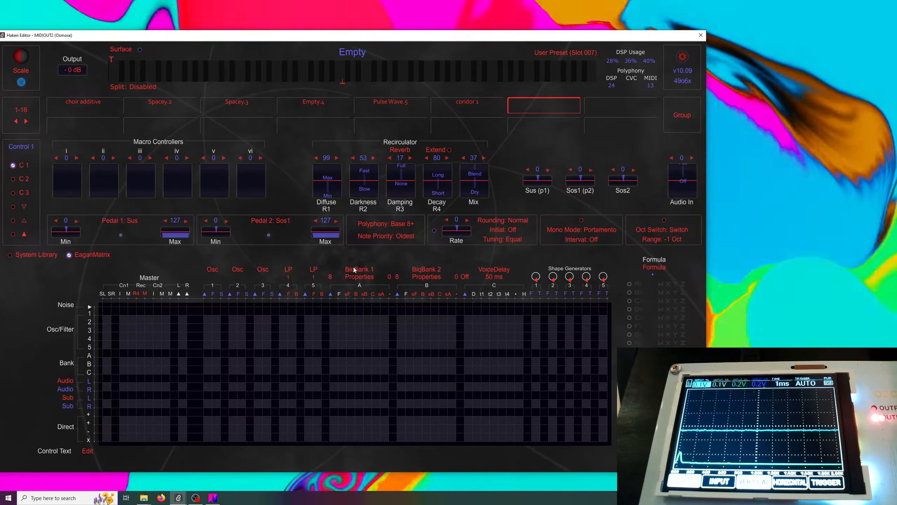
pyautogui.click(355, 269)
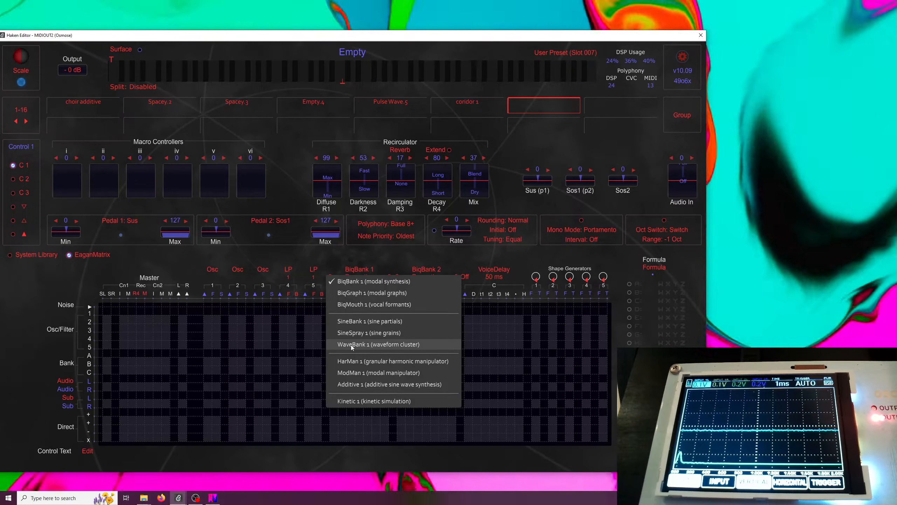
pyautogui.click(350, 344)
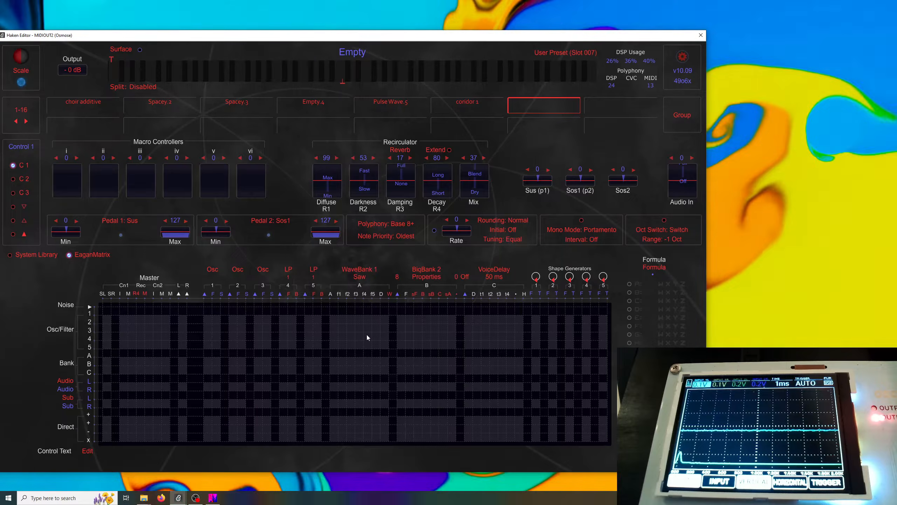
# Set WaveBank 1's waveform to Square
pyautogui.click(361, 279)
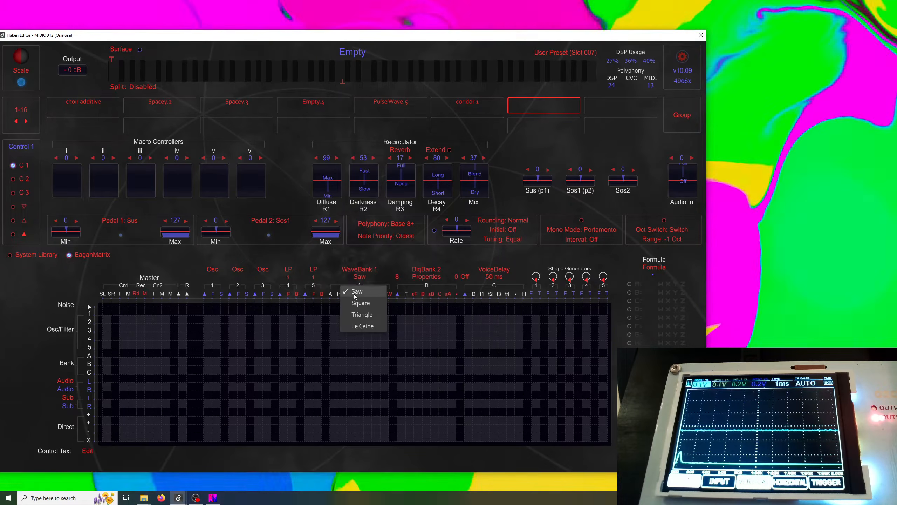
pyautogui.click(358, 303)
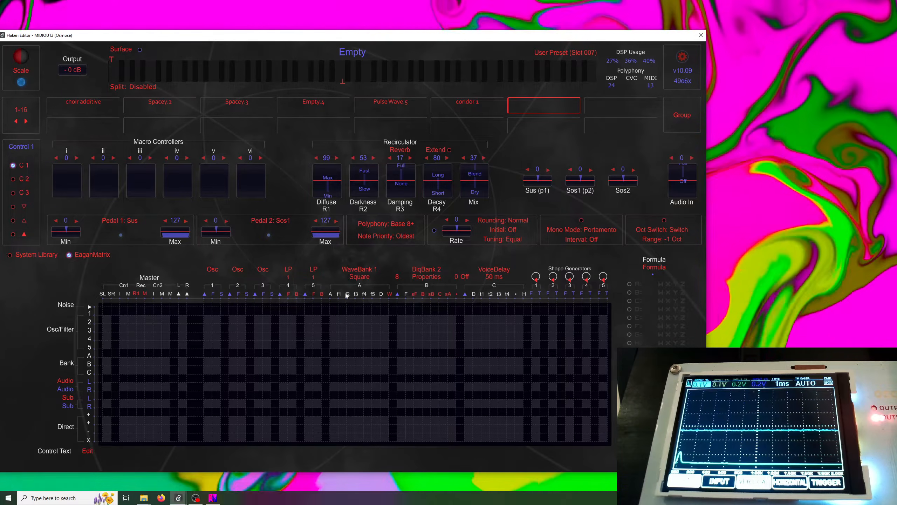
# In the Direct + row, enter Z in WaveBank 1's A column and X in its I1 column
pyautogui.moveTo(331, 302)
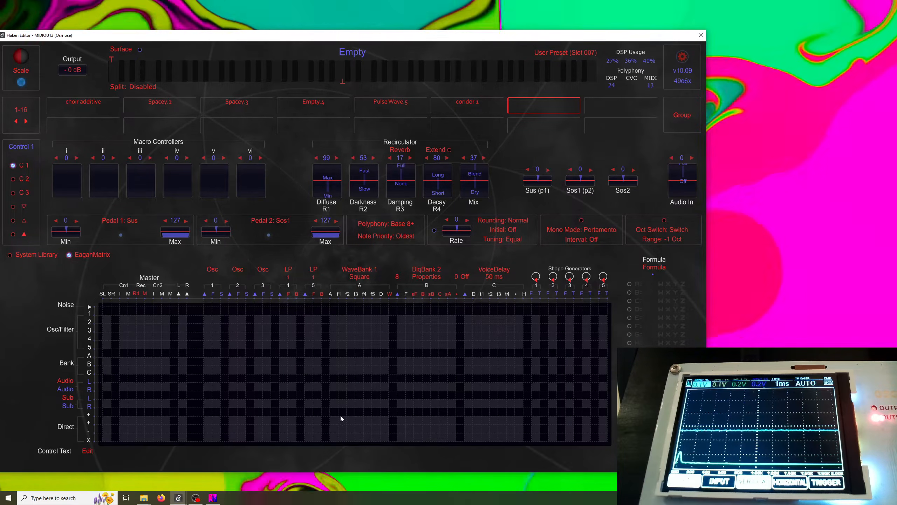
pyautogui.click(332, 416)
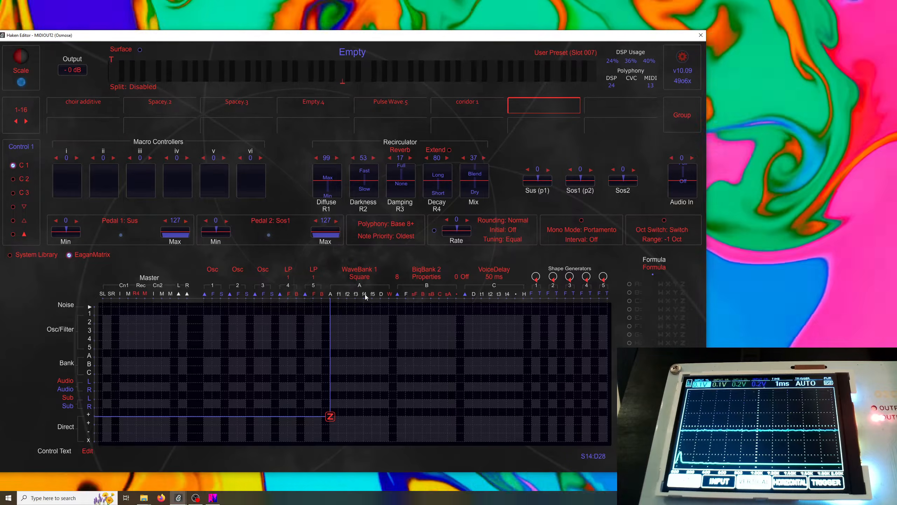
pyautogui.moveTo(373, 297)
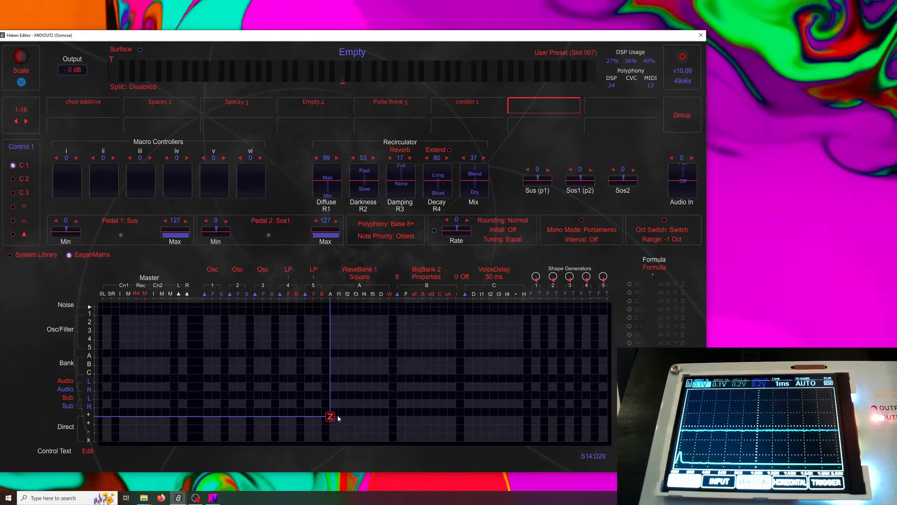
pyautogui.click(338, 415)
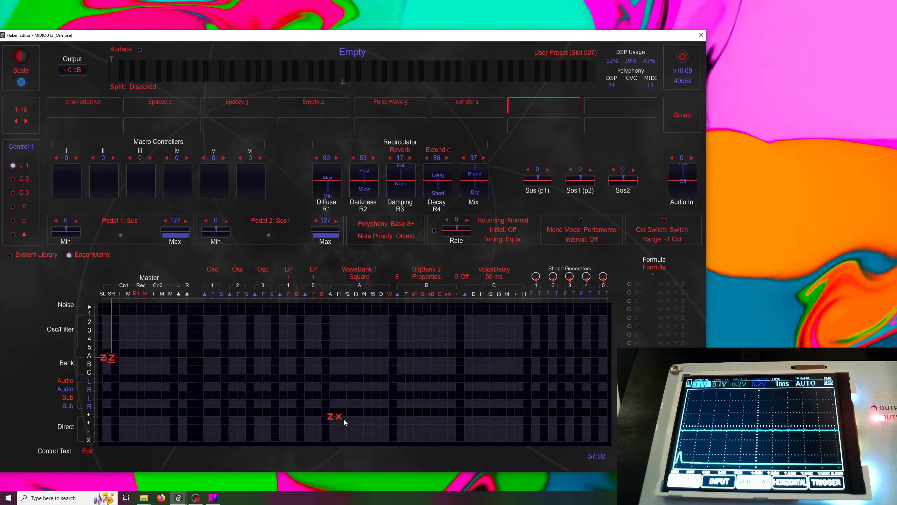
pyautogui.click(346, 417)
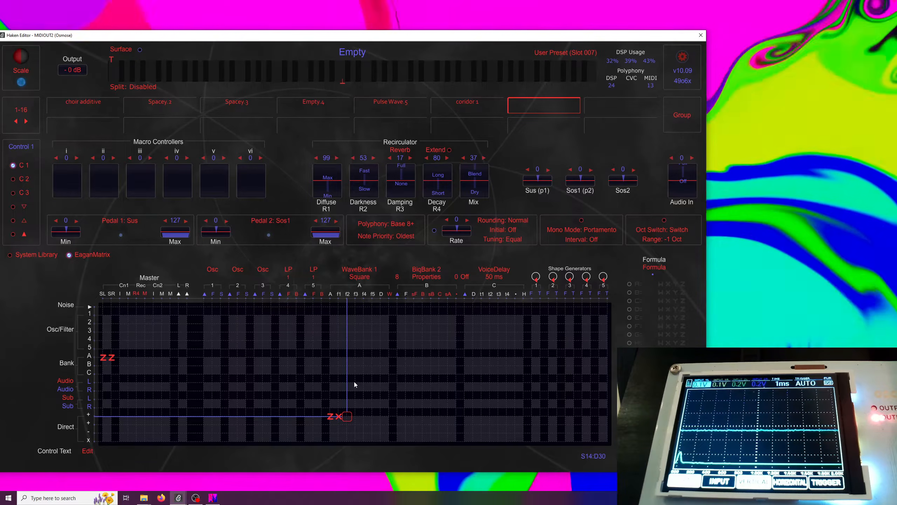
pyautogui.press('x')
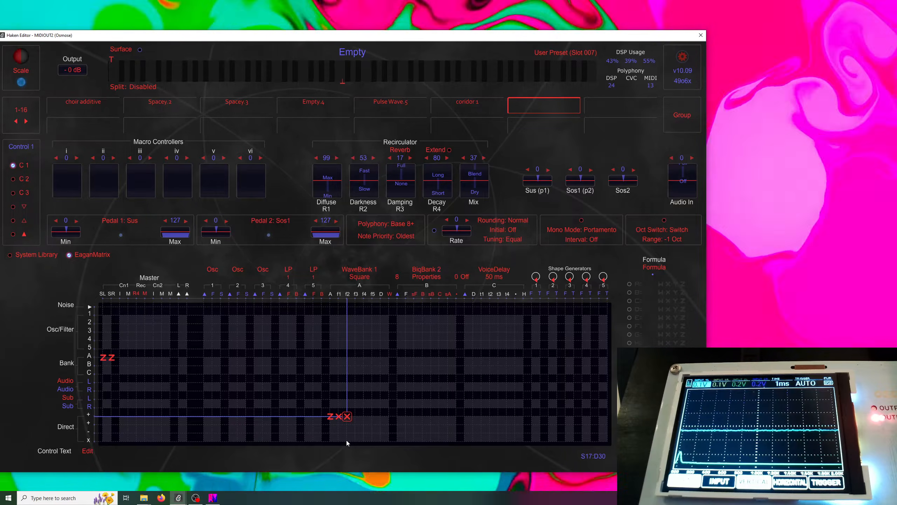
pyautogui.click(346, 440)
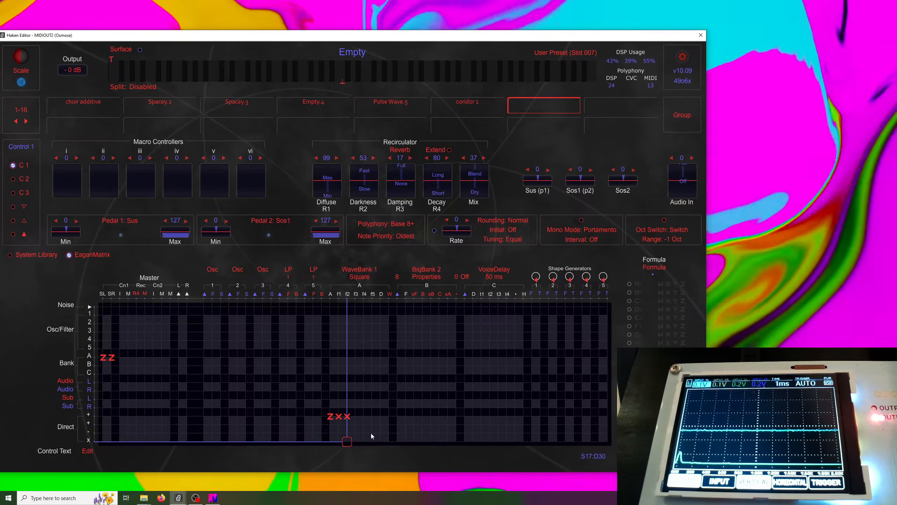
pyautogui.write('2')
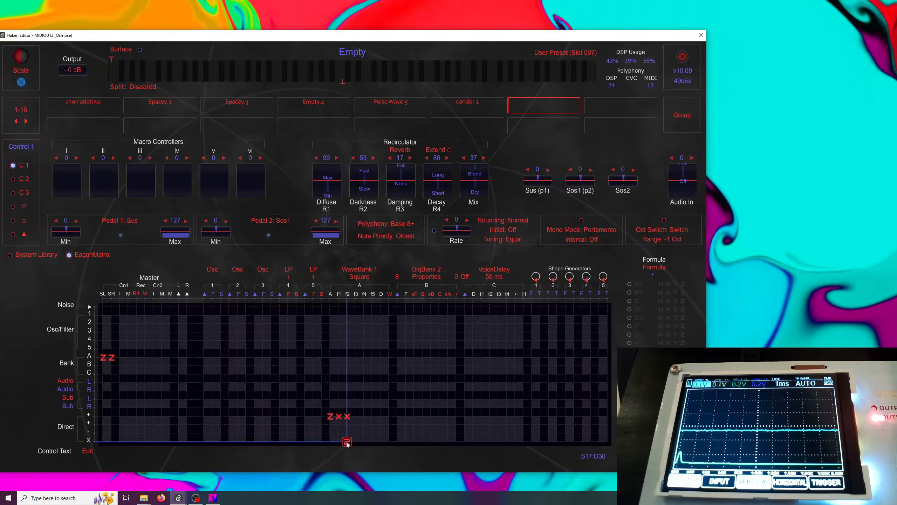
pyautogui.write('.5')
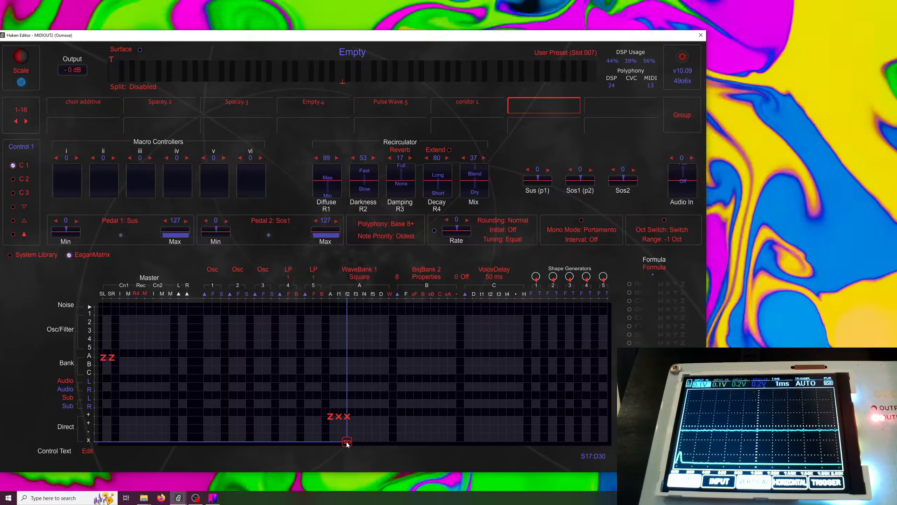
pyautogui.click(347, 417)
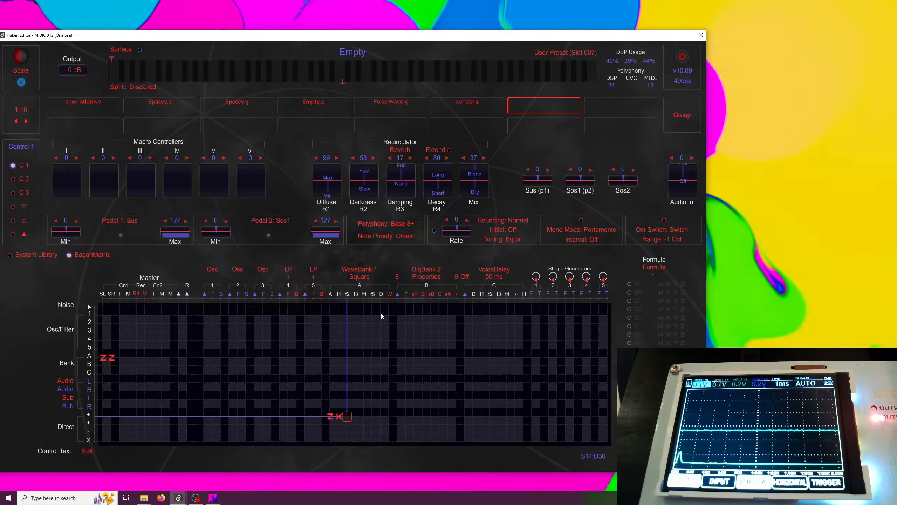
# Set Shape Generator 1 to Single Cycle
pyautogui.moveTo(381, 299)
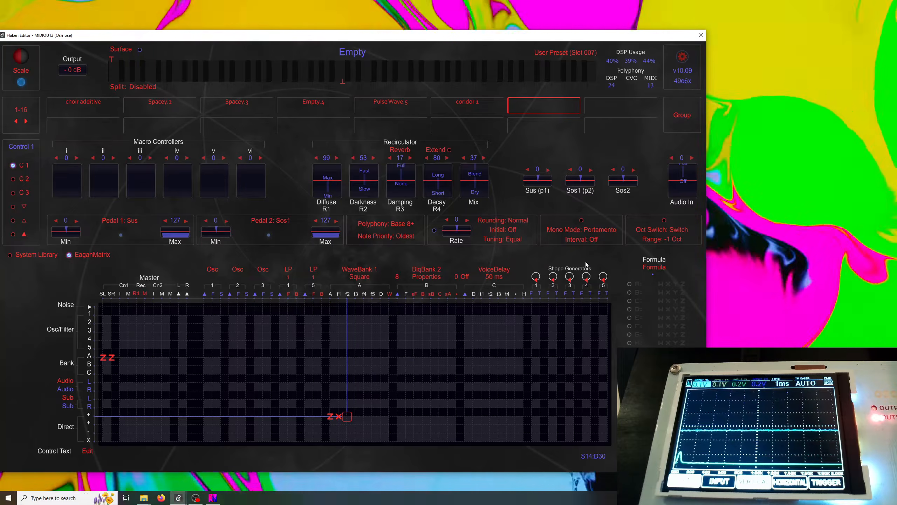
pyautogui.click(536, 276)
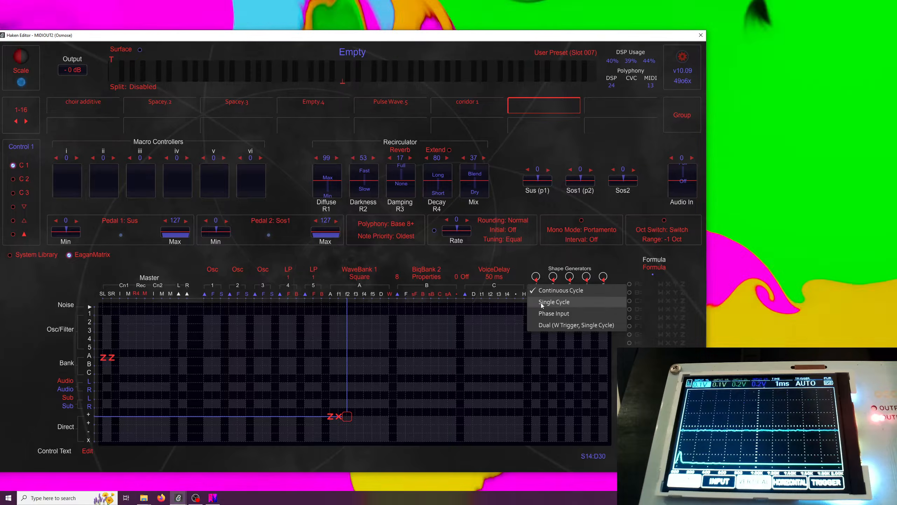
pyautogui.click(573, 303)
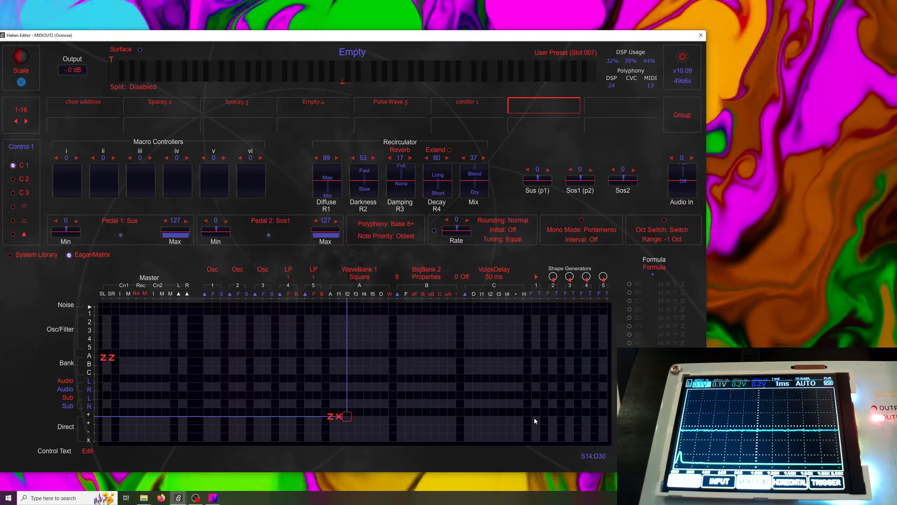
# In the Direct + row, enter 50 in Shape Generator 1's F column and Z in its T column
pyautogui.click(534, 417)
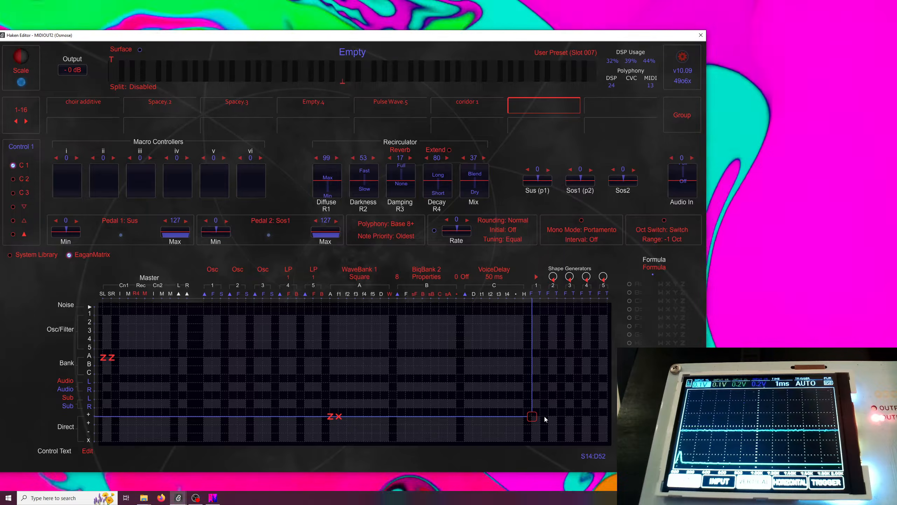
pyautogui.write('50')
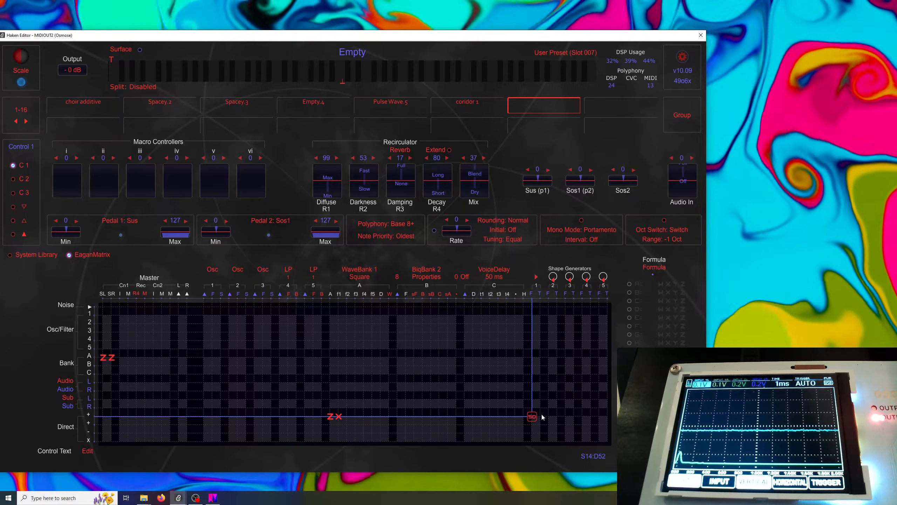
pyautogui.click(541, 418)
pyautogui.write('z')
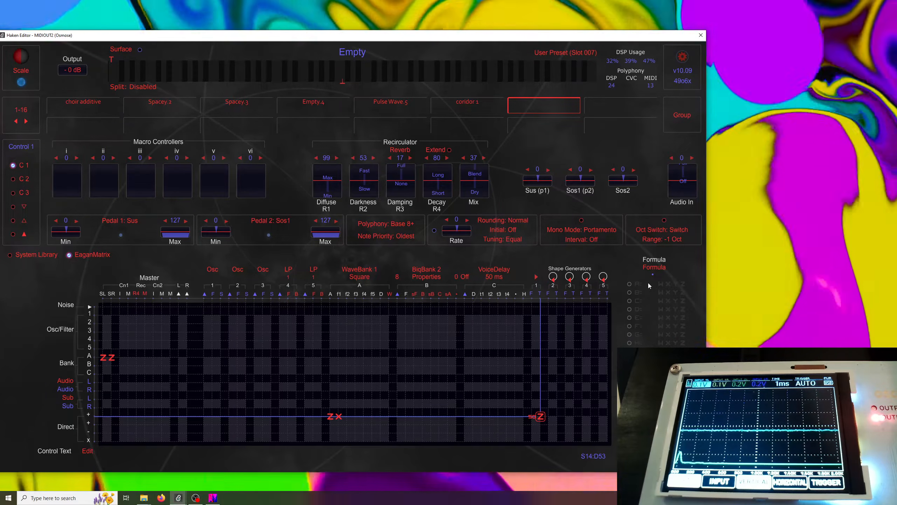
# Open Formula A and set its W term's source to Shape Generator 1
pyautogui.click(648, 283)
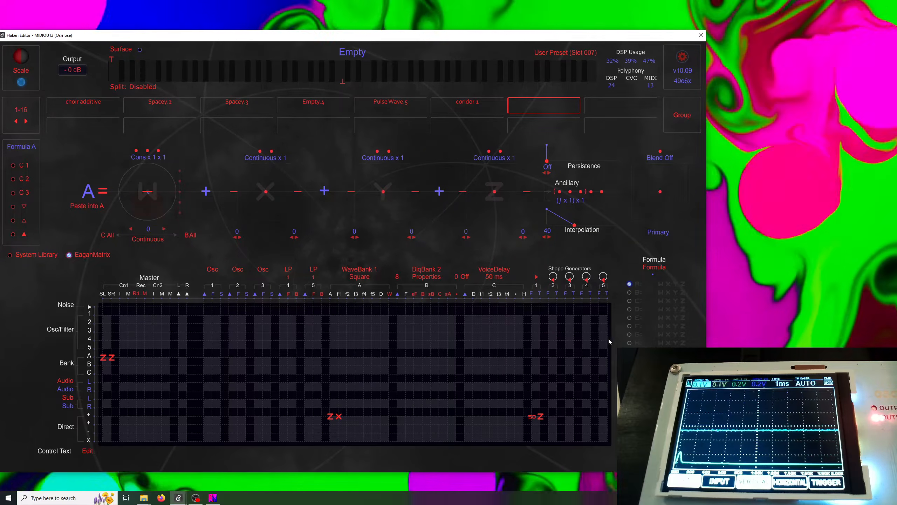
pyautogui.click(136, 152)
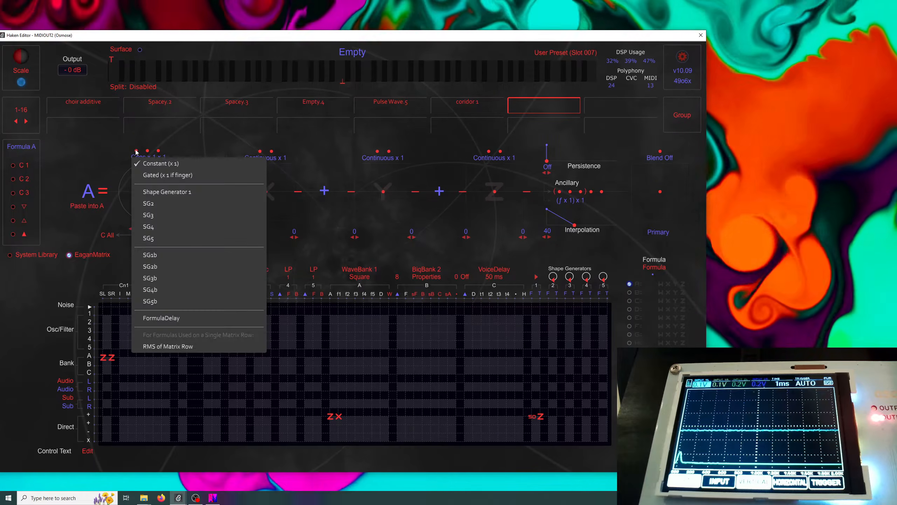
pyautogui.click(123, 150)
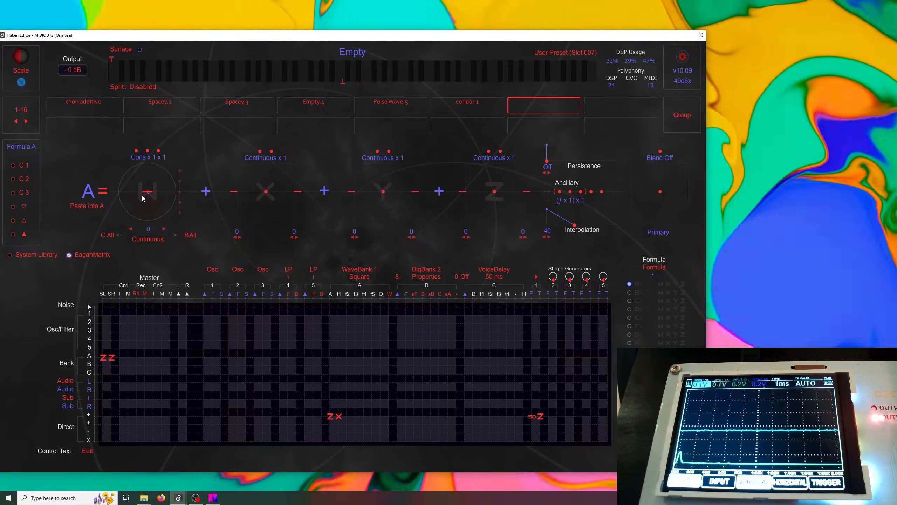
pyautogui.click(136, 152)
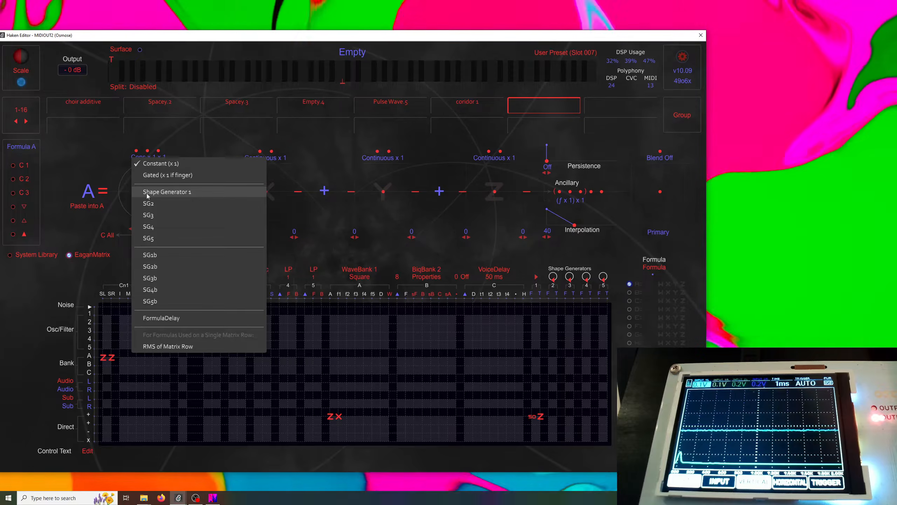
pyautogui.click(173, 192)
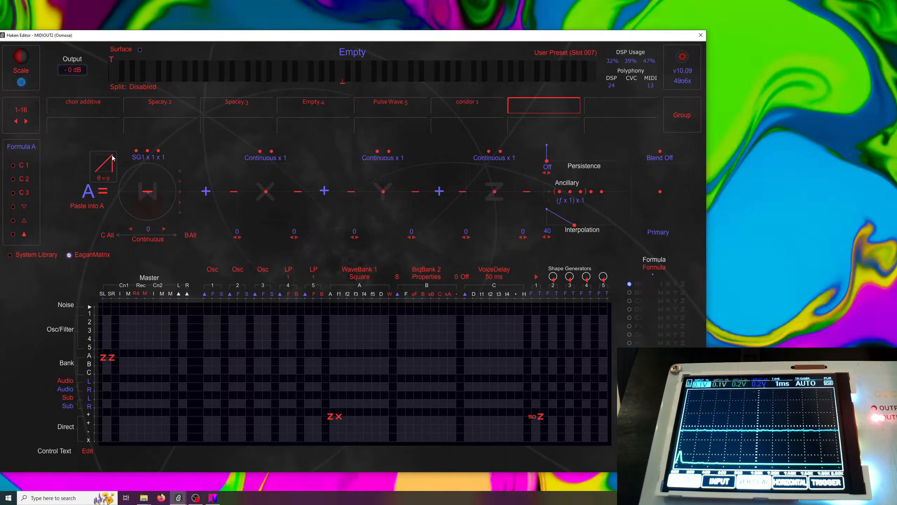
# Set the SG1 shape to Ramp Down and the W term's coefficient to 1.00
pyautogui.click(104, 163)
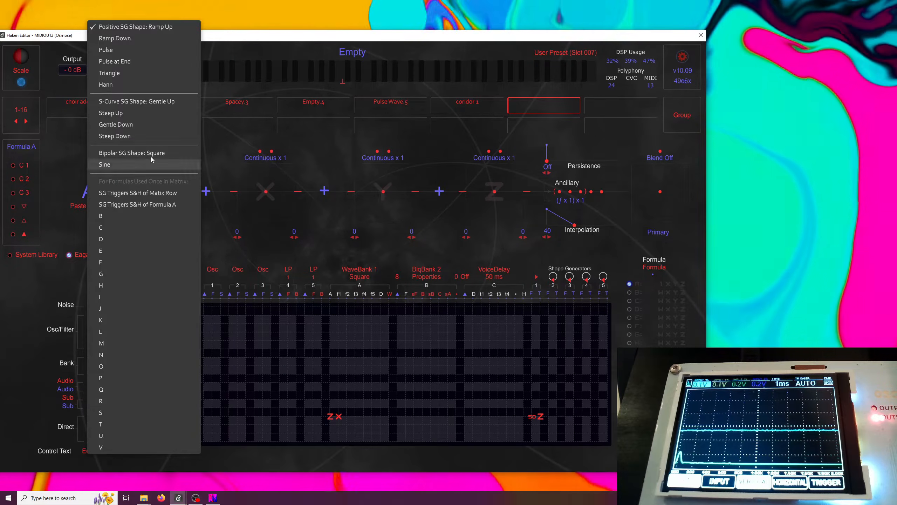
pyautogui.click(123, 38)
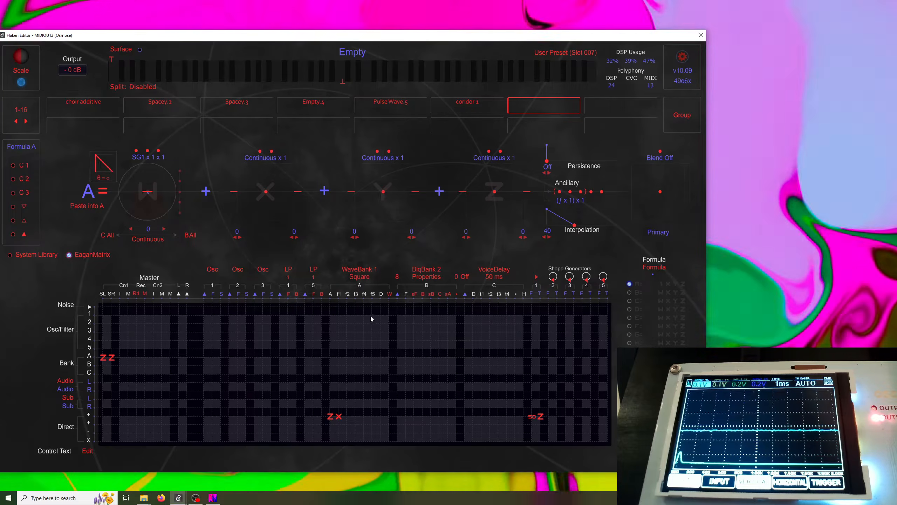
pyautogui.moveTo(381, 298)
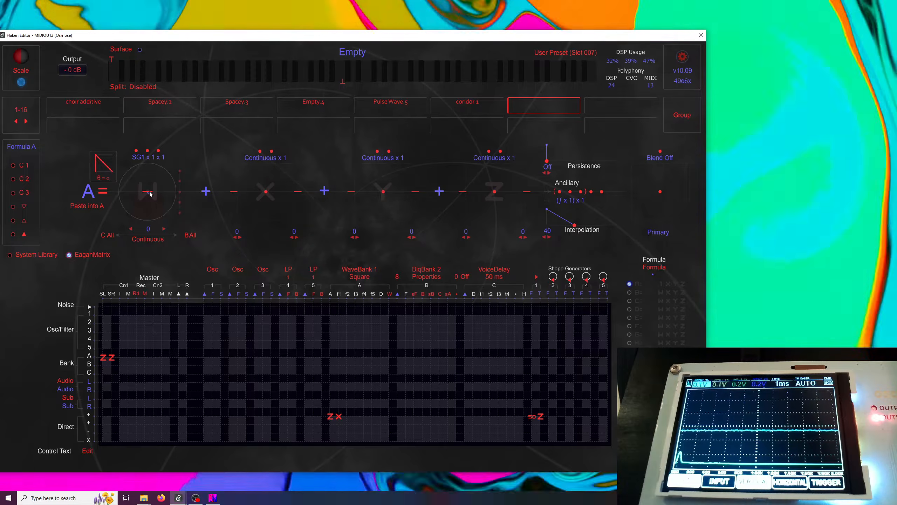
pyautogui.moveTo(147, 192); pyautogui.dragTo(148, 169)
pyautogui.click(164, 229)
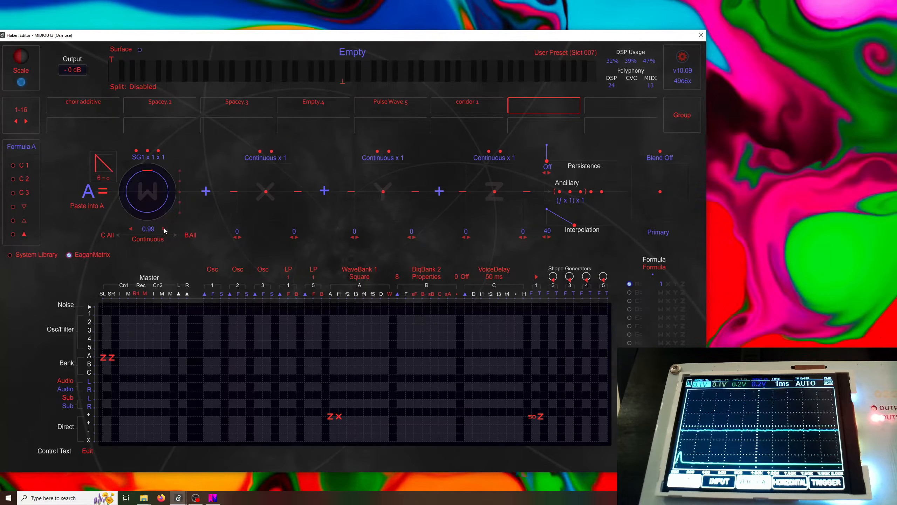
pyautogui.click(164, 229)
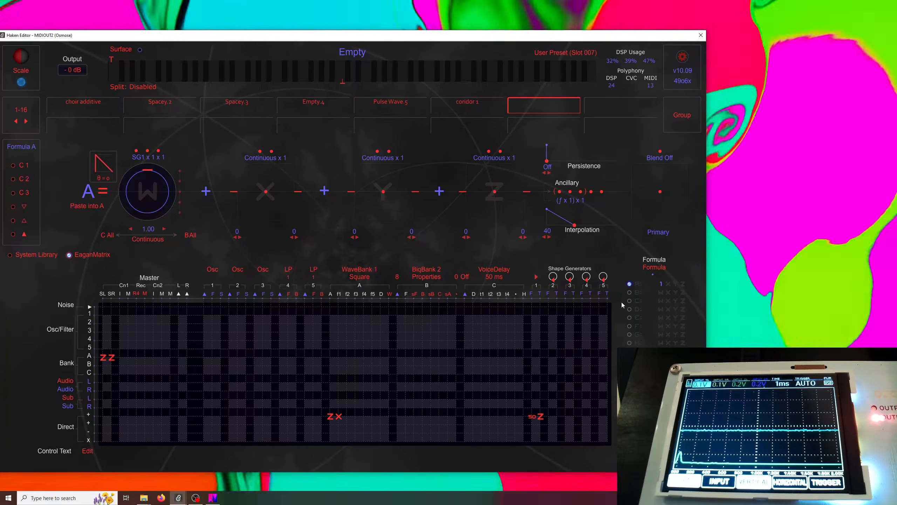
# Place Formula A in the Direct + row at WaveBank 1's D column
pyautogui.click(381, 417)
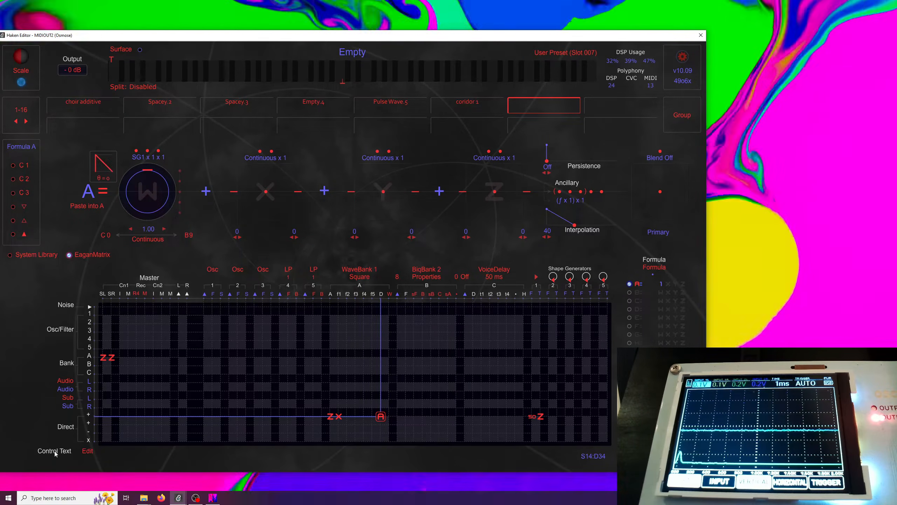
# Set the preset's control text to i=Pulse.Speed
pyautogui.click(86, 452)
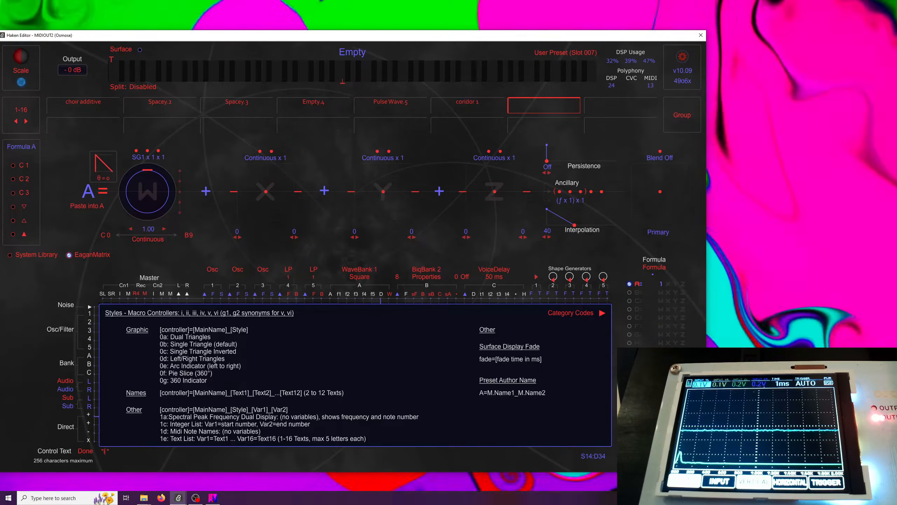
pyautogui.write('i=')
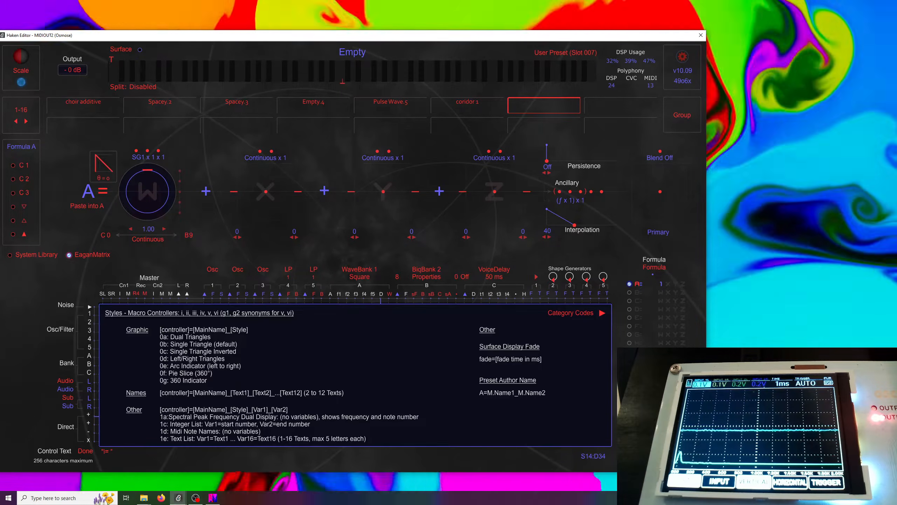
pyautogui.write('P')
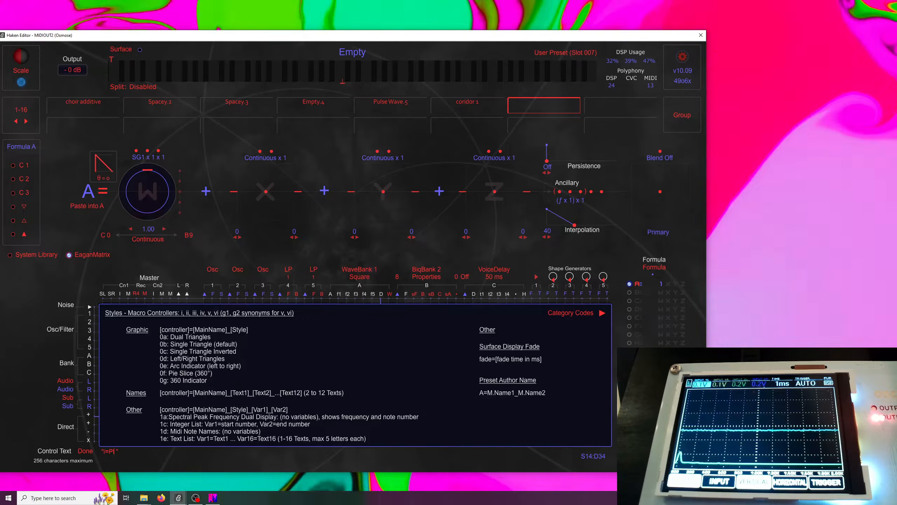
pyautogui.write('ulse')
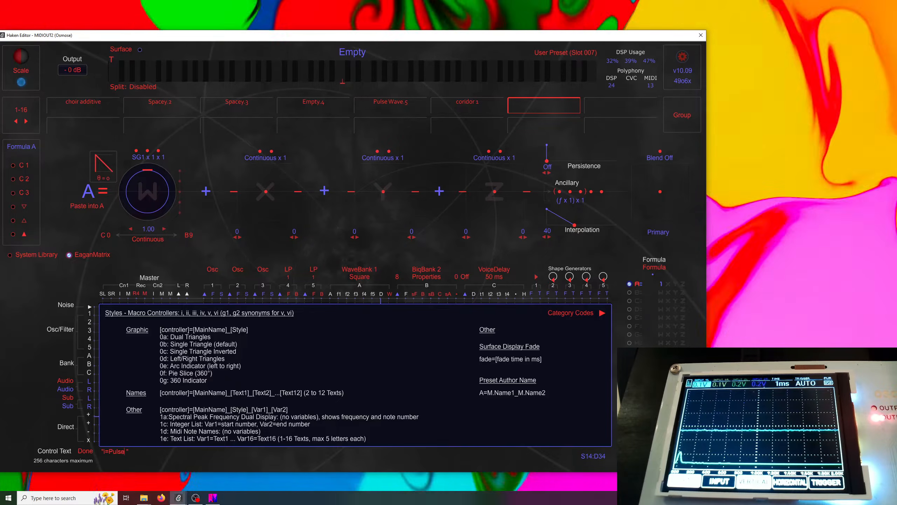
pyautogui.write('.Speed')
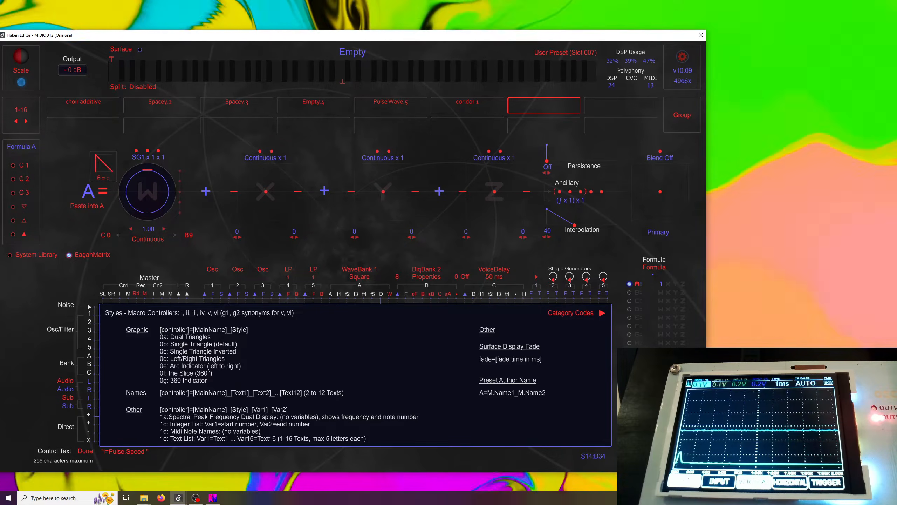
pyautogui.click(84, 451)
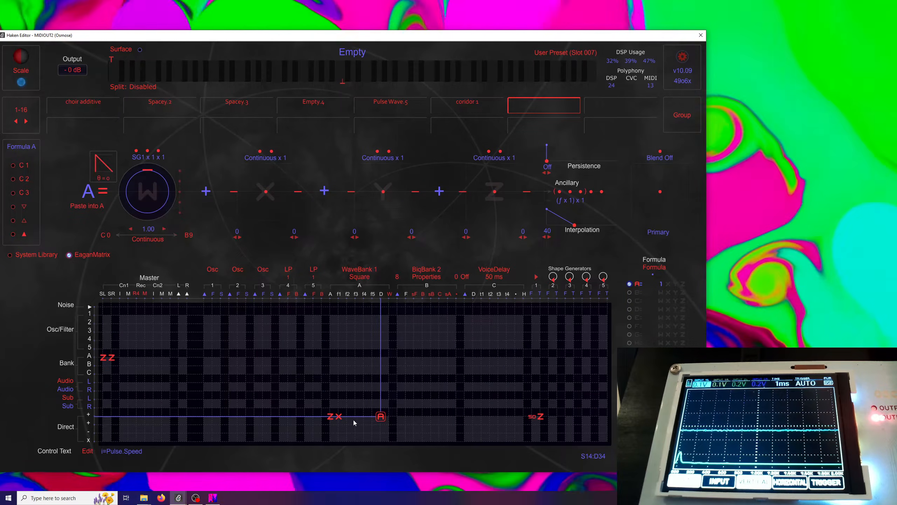
# Open Formula B and set its W term to the constant multiplied by macro i, with coefficient 1.00
pyautogui.click(364, 416)
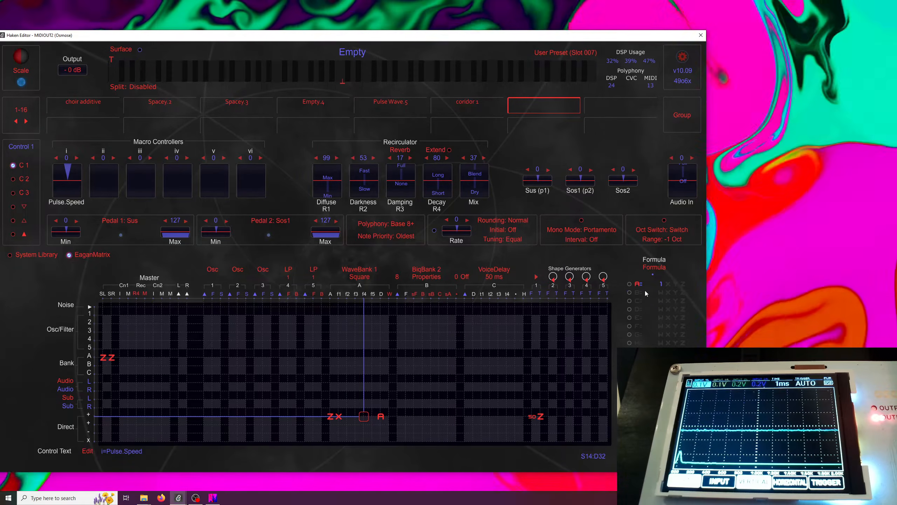
pyautogui.click(645, 291)
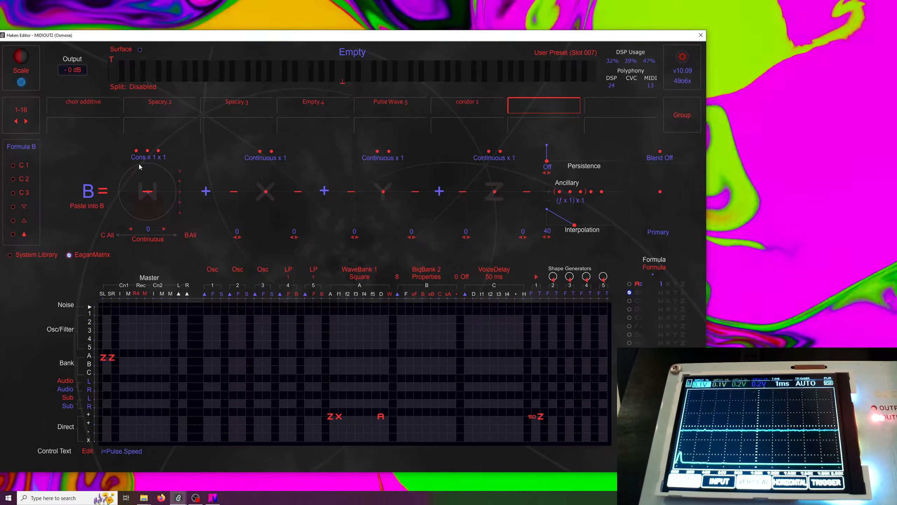
pyautogui.click(159, 152)
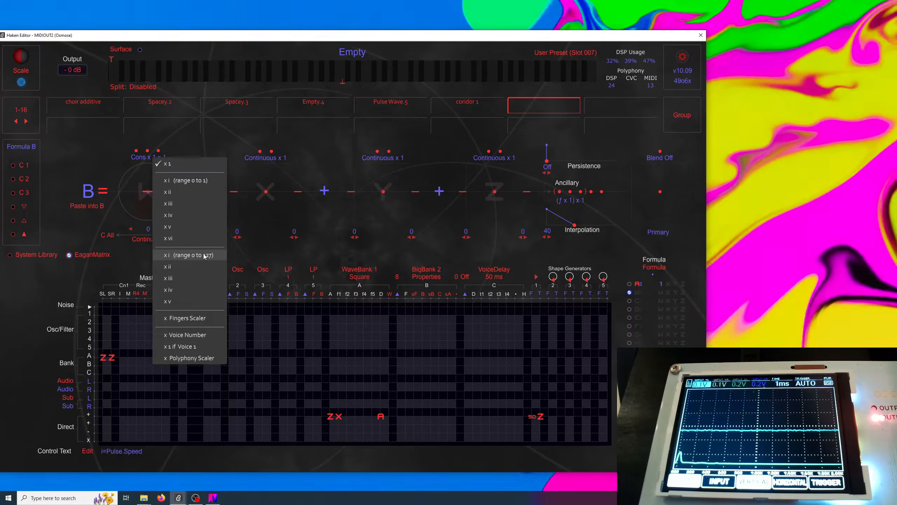
pyautogui.click(192, 180)
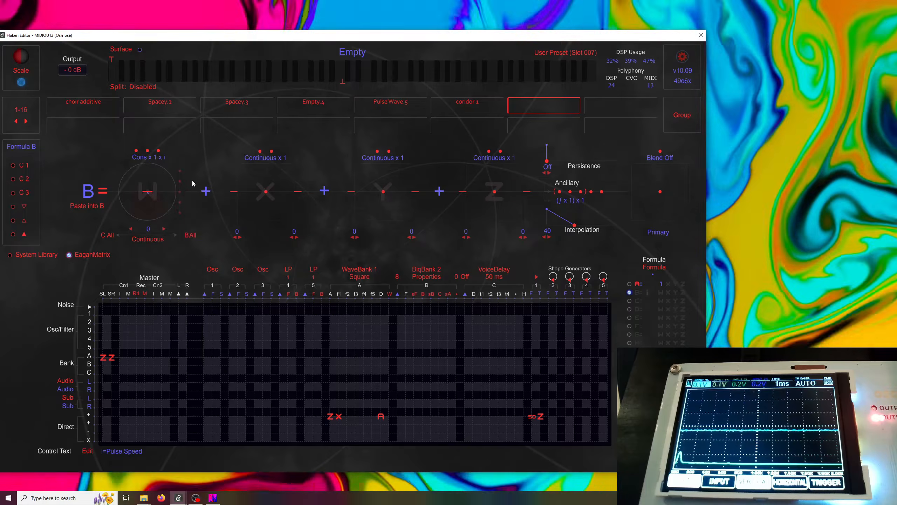
pyautogui.moveTo(148, 191); pyautogui.dragTo(148, 169)
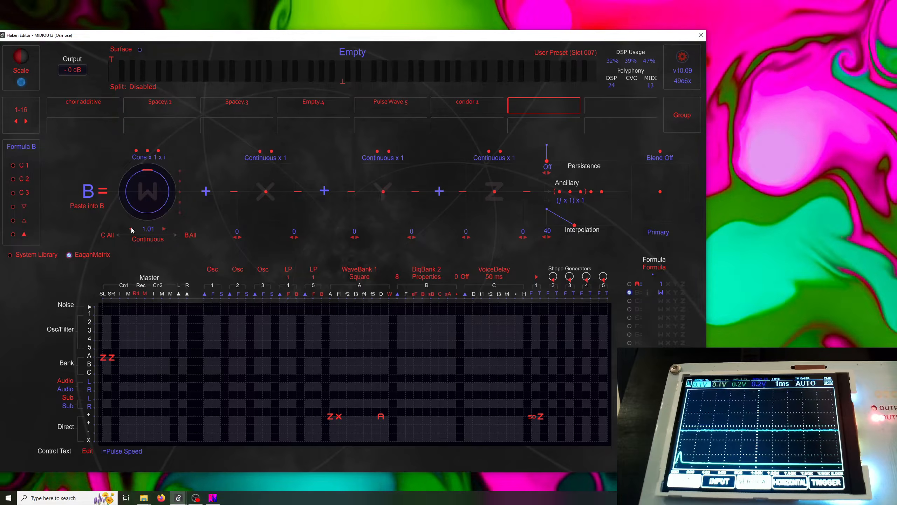
pyautogui.click(131, 228)
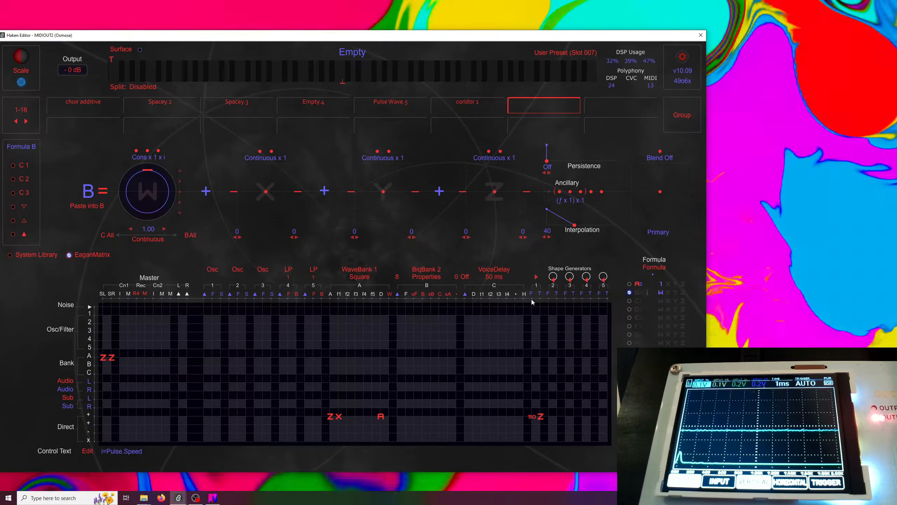
# Place Formula B in the Direct + row at Shape Generator 1's F column
pyautogui.click(532, 417)
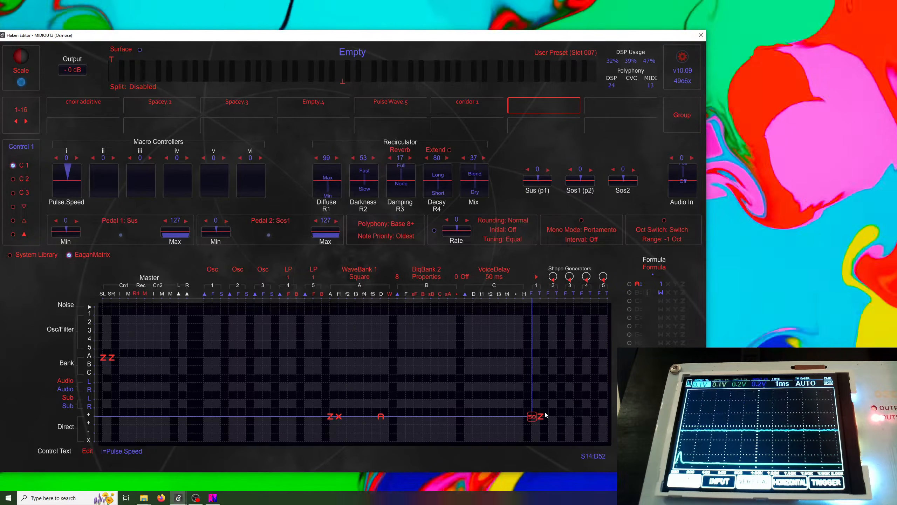
pyautogui.press('b')
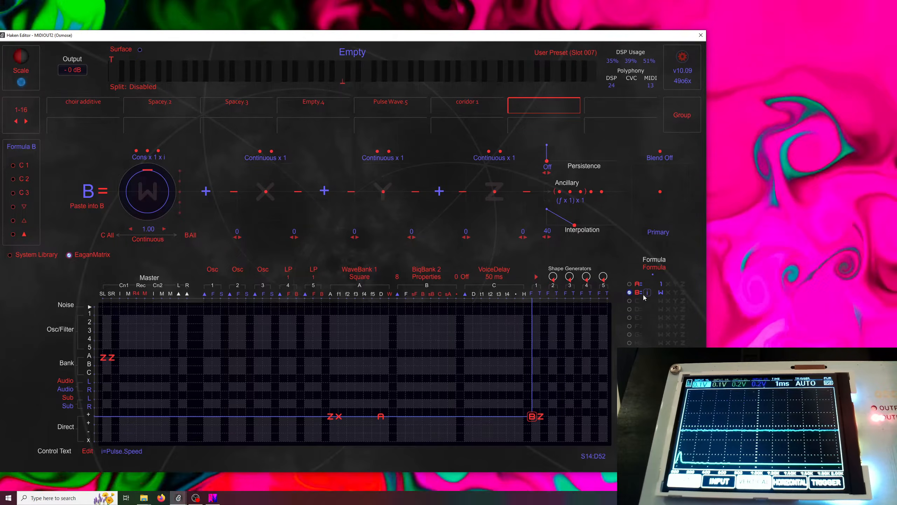
pyautogui.click(654, 269)
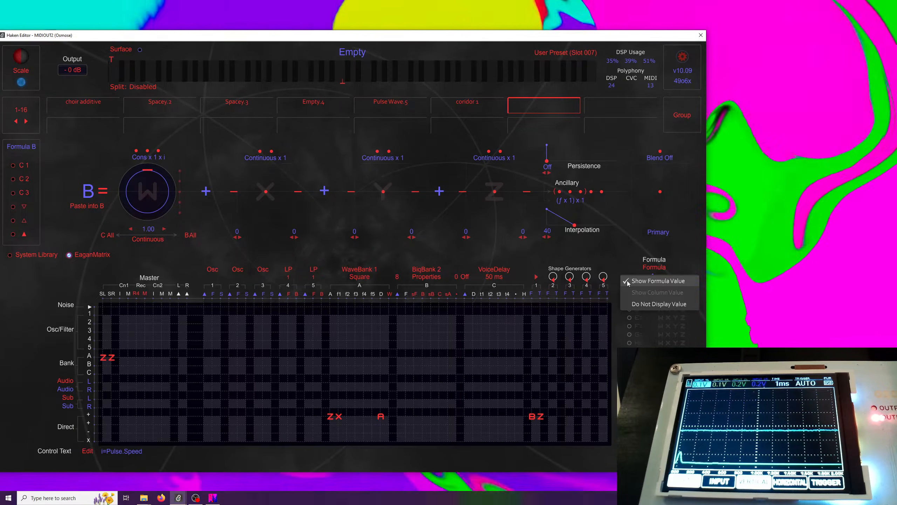
pyautogui.click(533, 416)
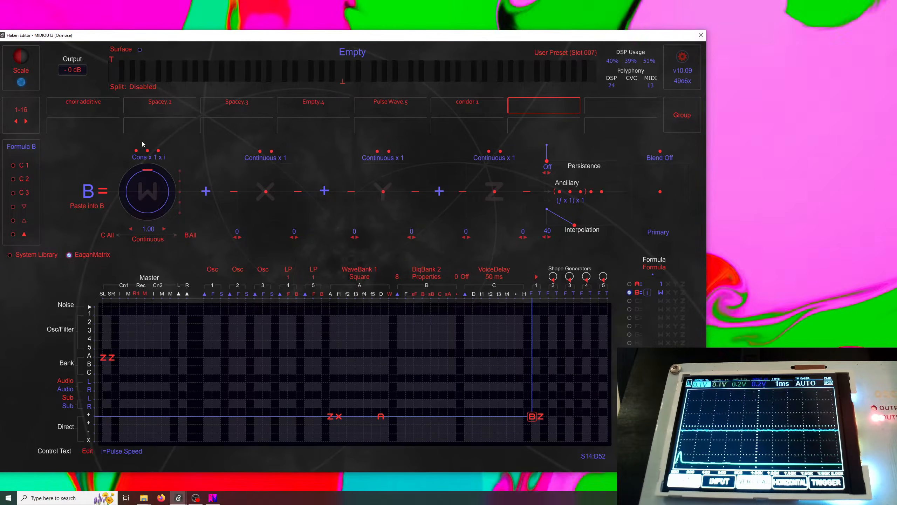
# Set Formula B's W multiplier to x 10 and its coefficient to 2.0
pyautogui.click(149, 152)
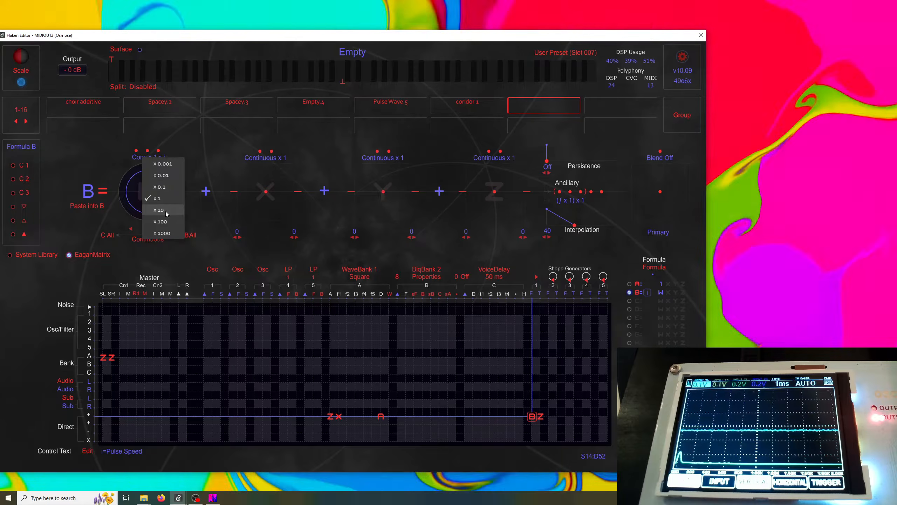
pyautogui.click(170, 212)
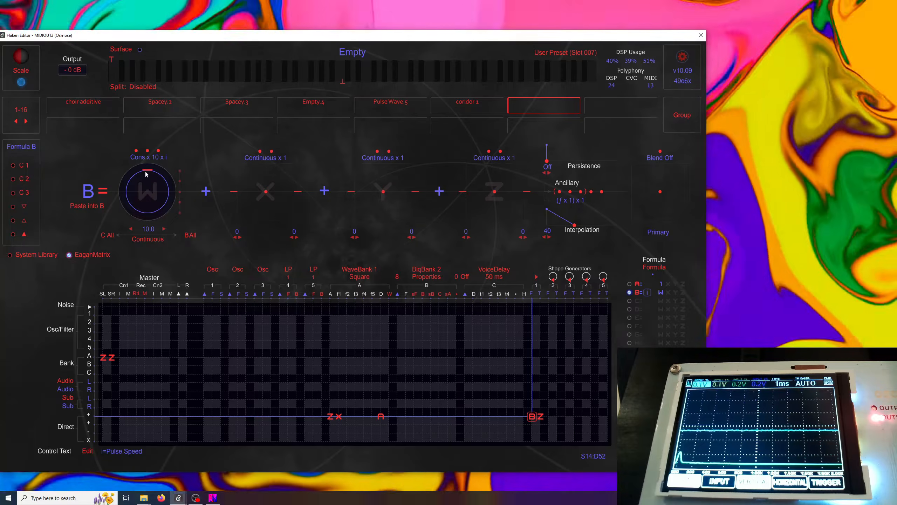
pyautogui.moveTo(145, 170); pyautogui.dragTo(145, 187)
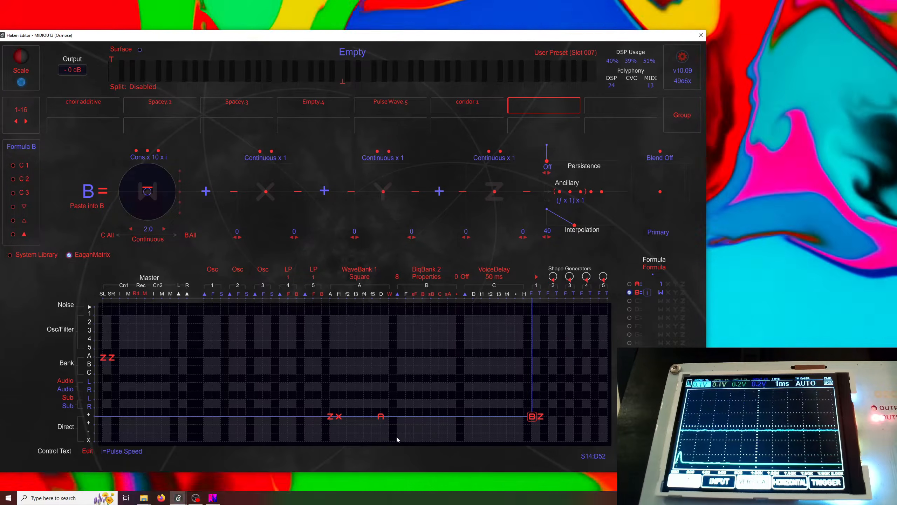
# Set Formula A's W coefficient to 0.80
pyautogui.click(673, 285)
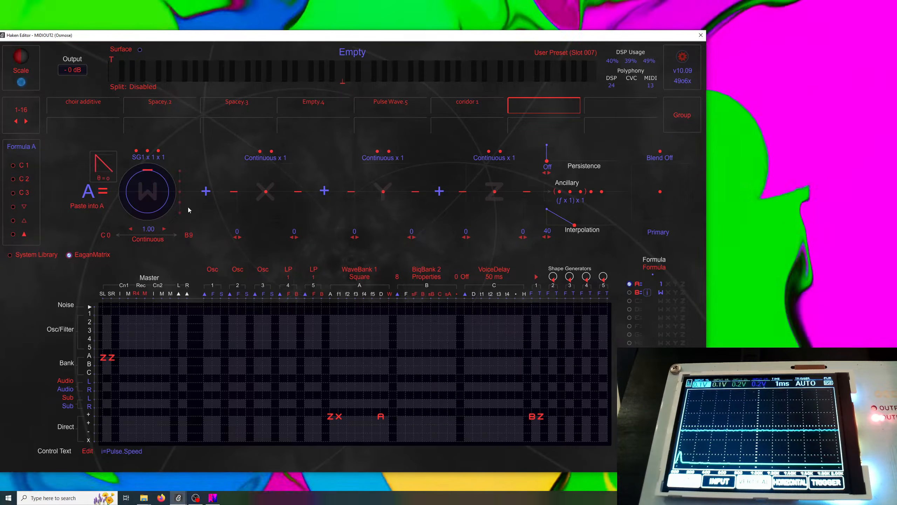
pyautogui.moveTo(147, 170); pyautogui.dragTo(146, 171)
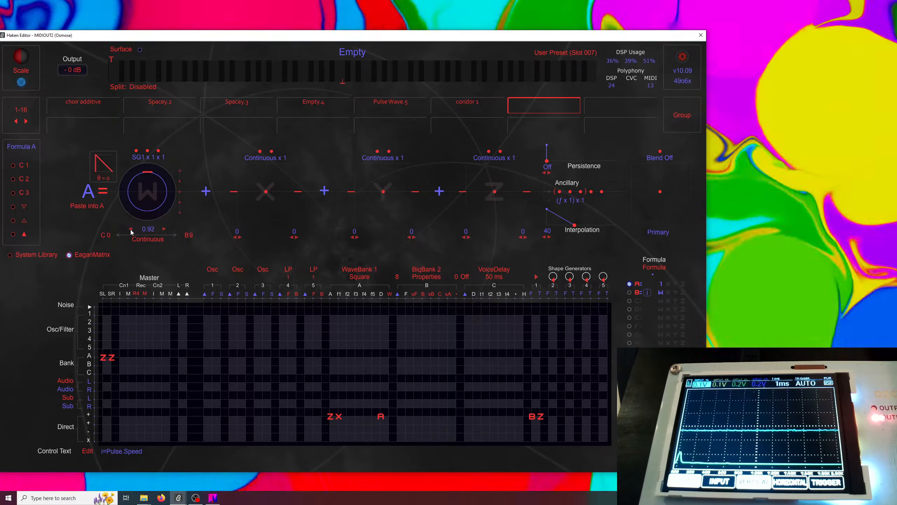
pyautogui.click(130, 229)
pyautogui.click(130, 229)
pyautogui.click(131, 229)
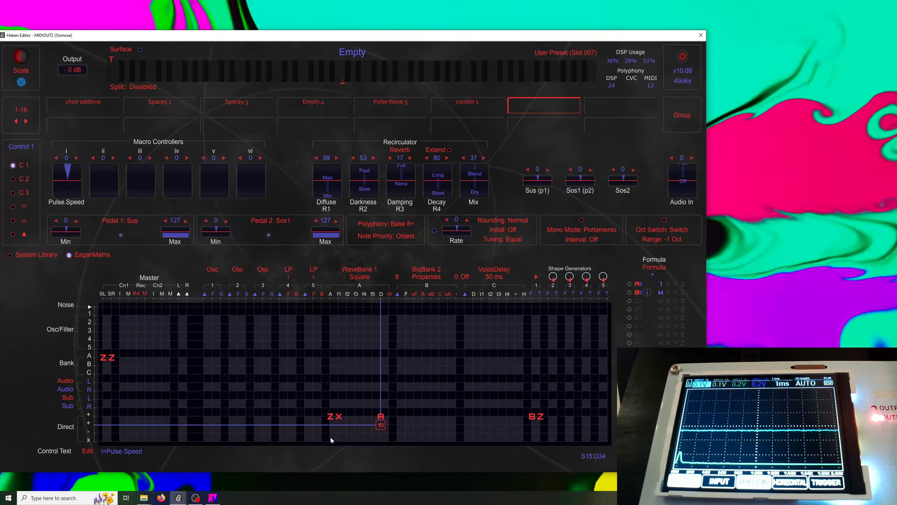
pyautogui.click(651, 283)
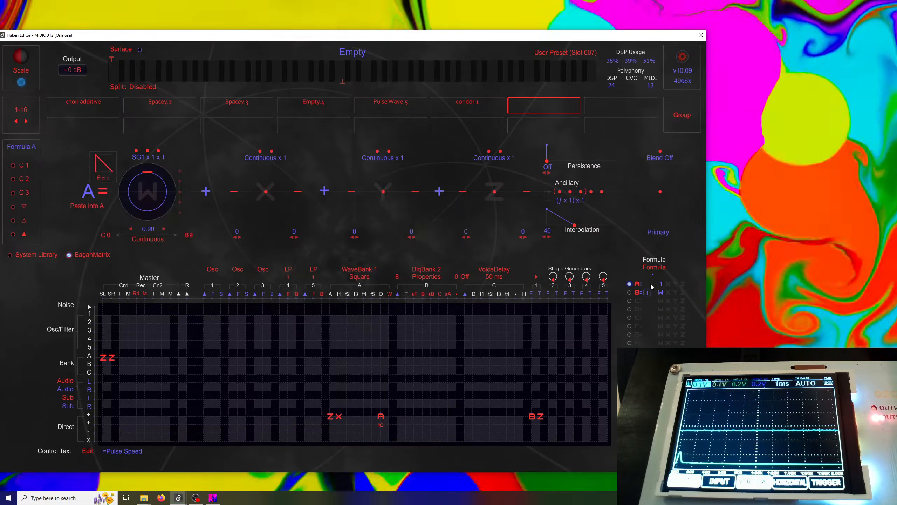
pyautogui.moveTo(146, 173); pyautogui.dragTo(146, 163)
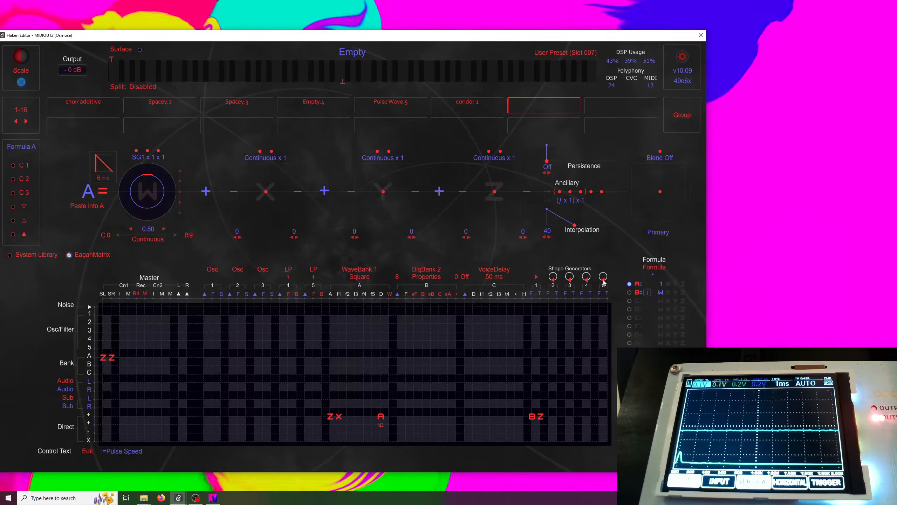
# In the Direct + row, enter 50 in Shape Generator 2's F column and Z in its T column
pyautogui.click(552, 276)
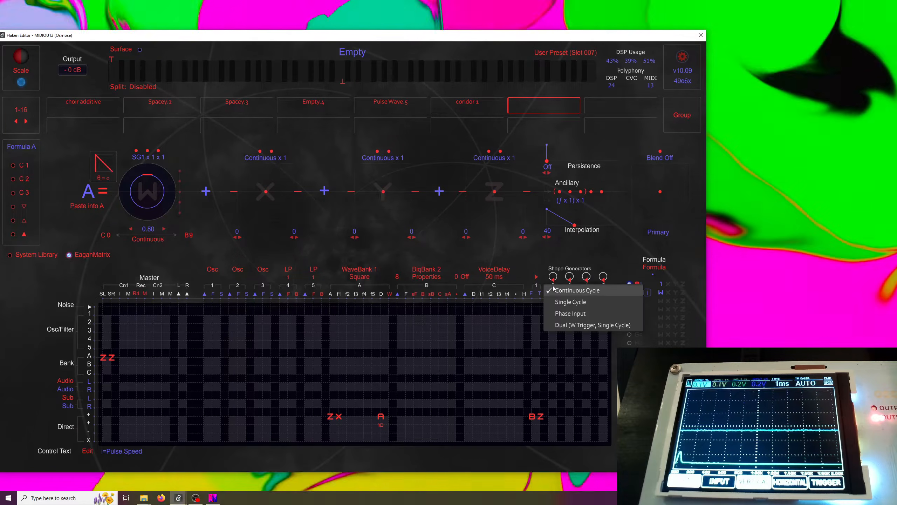
pyautogui.click(553, 419)
pyautogui.click(551, 419)
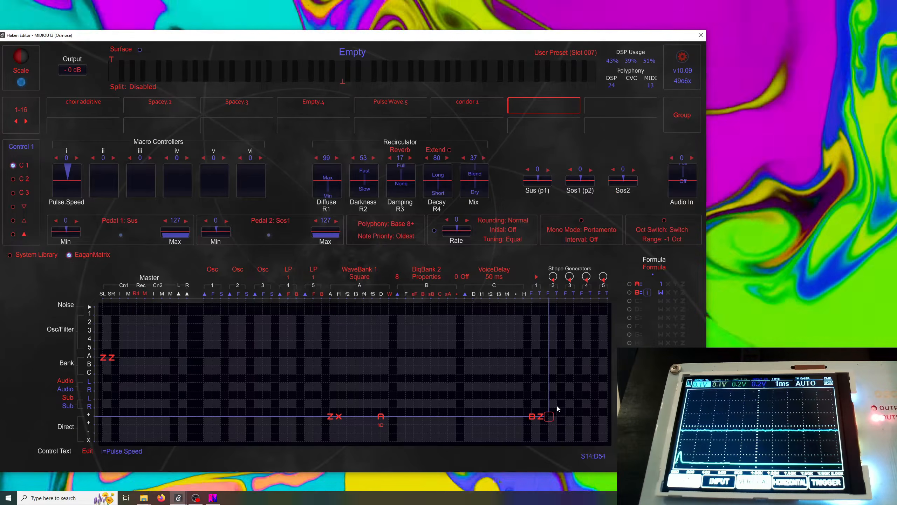
pyautogui.write('50')
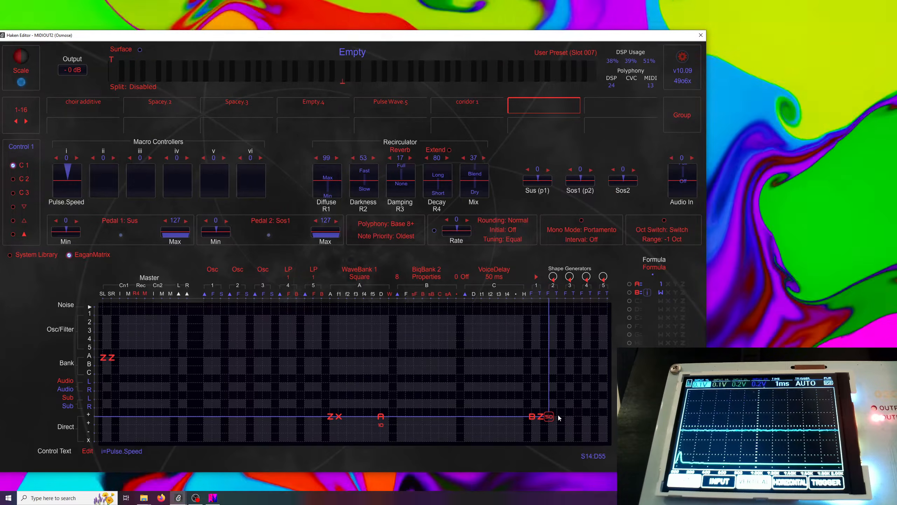
pyautogui.write('z')
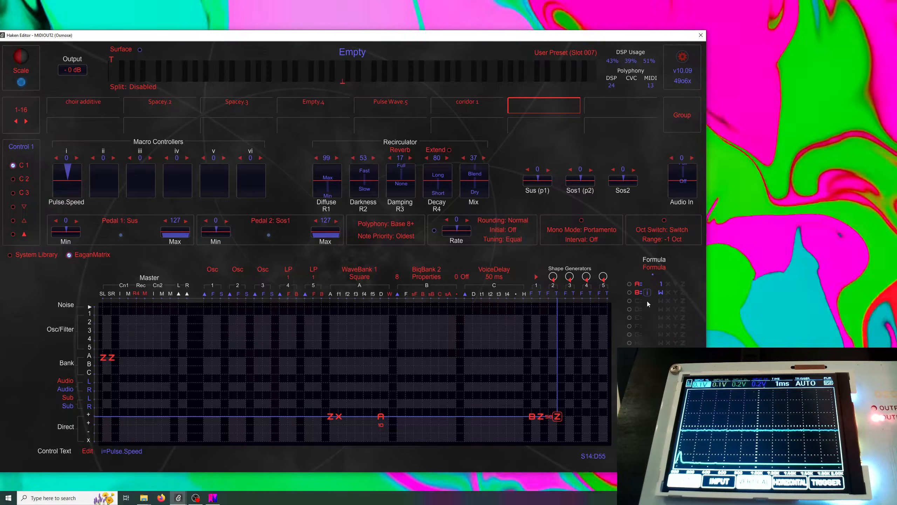
# Open Formula C and set its W term's source to SG2
pyautogui.click(646, 301)
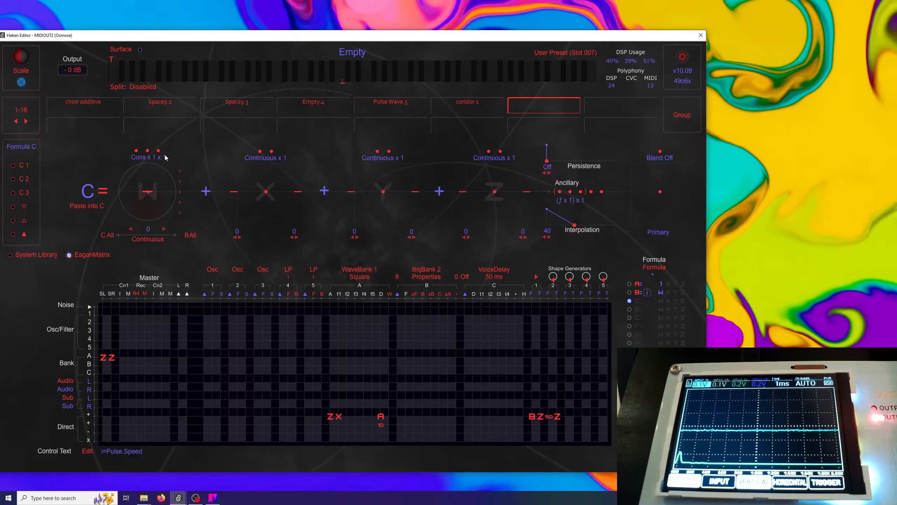
pyautogui.click(137, 150)
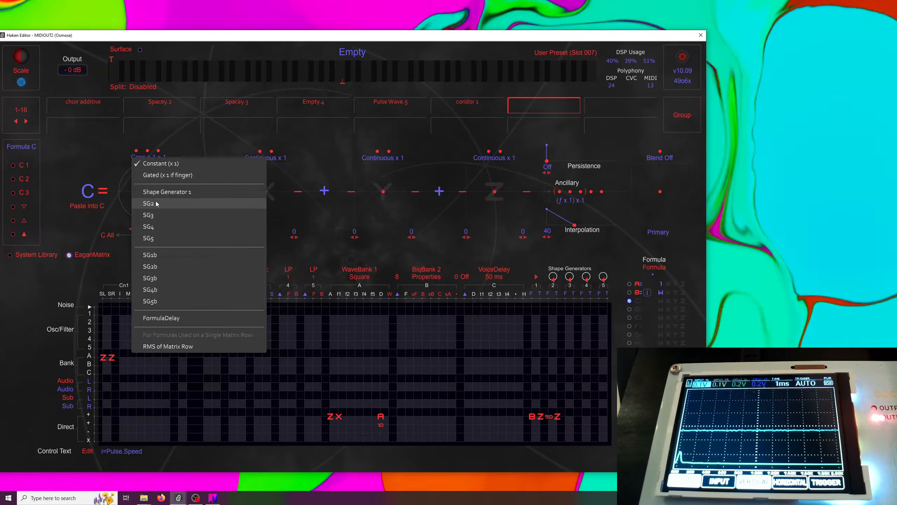
pyautogui.click(156, 203)
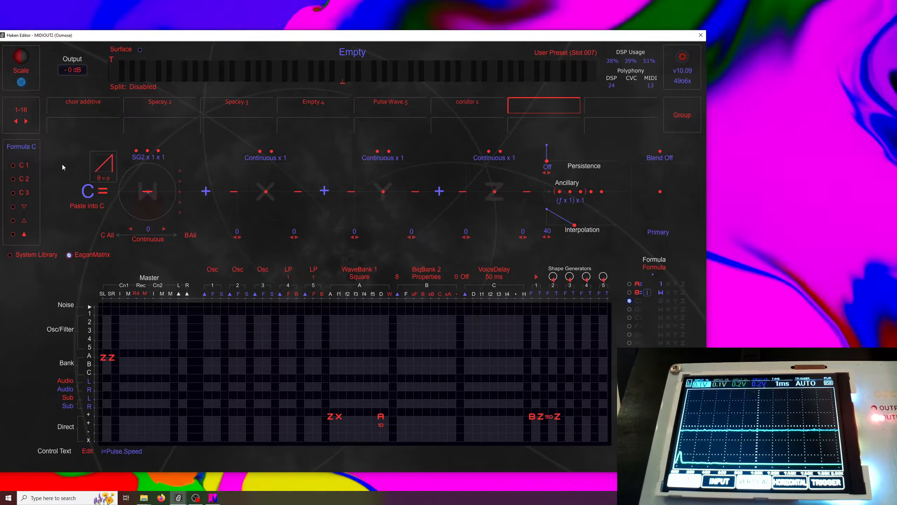
# Set the SG2 shape to Sine and the W term's coefficient to about 0.21
pyautogui.click(106, 164)
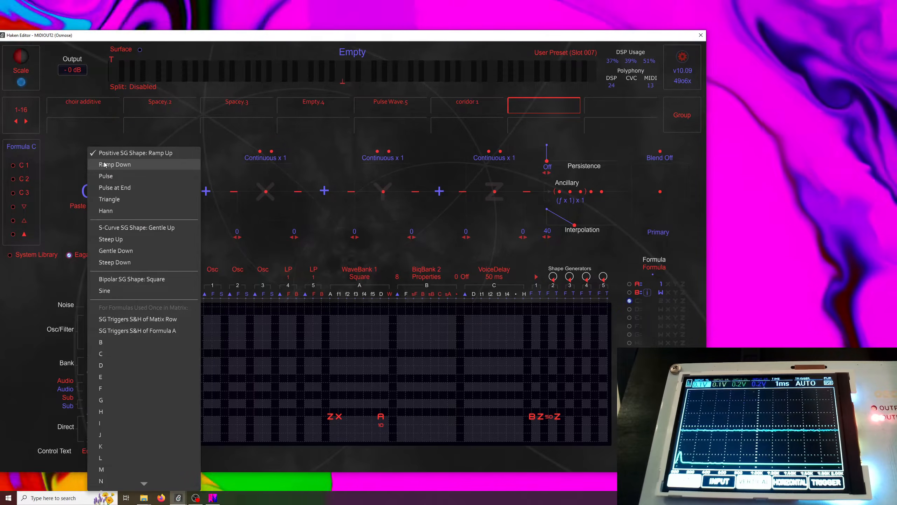
pyautogui.click(119, 289)
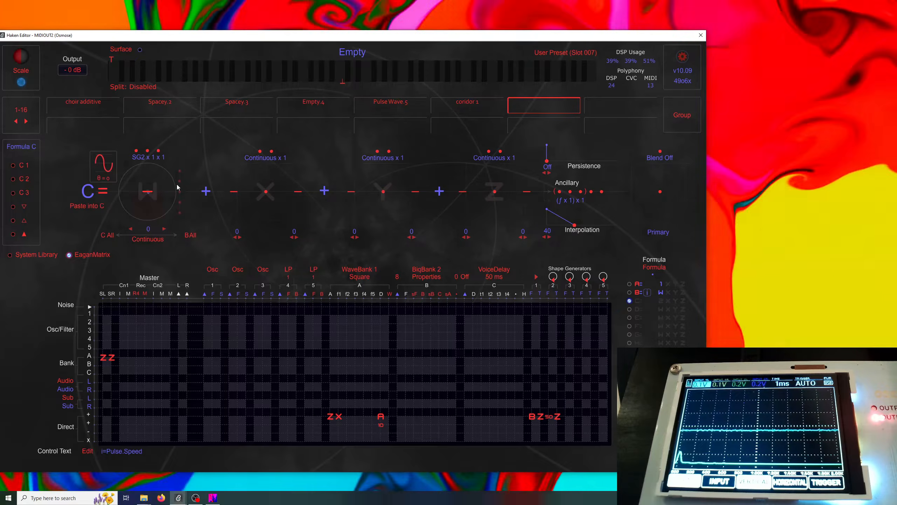
pyautogui.moveTo(147, 192); pyautogui.dragTo(147, 190)
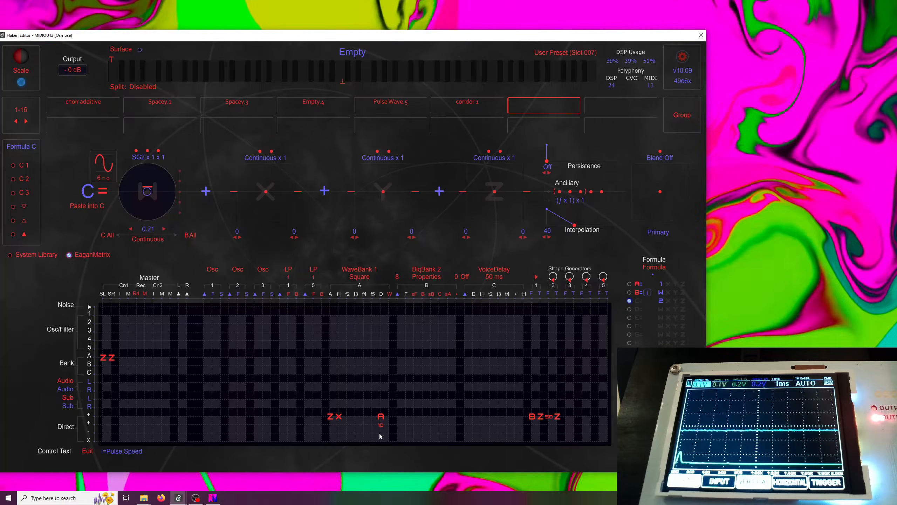
# Enter C in the Direct − row under WaveBank 1's D column
pyautogui.click(380, 433)
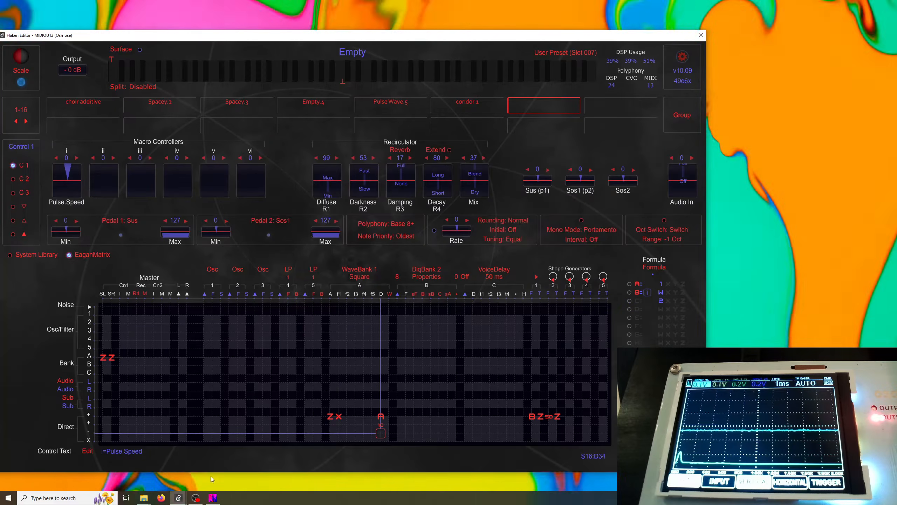
pyautogui.press('c')
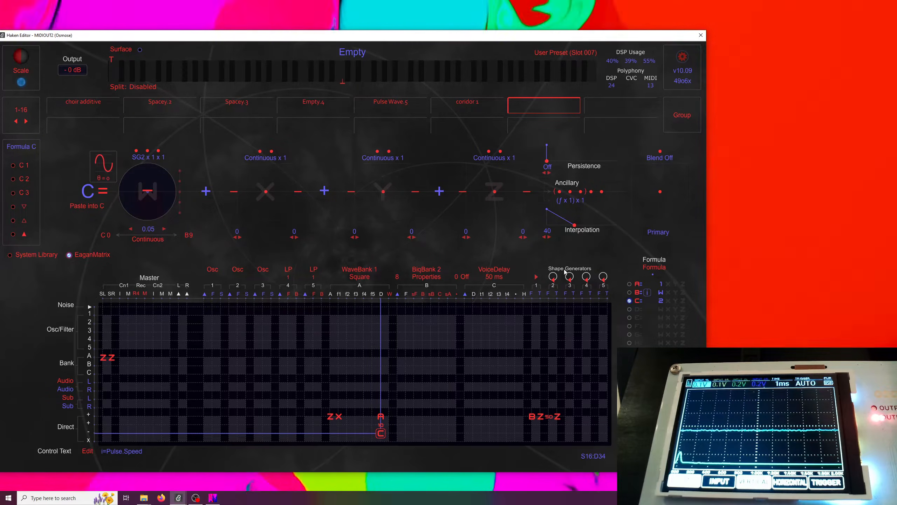
# Open Formula D, give its Z term a Linear shape, and set its Persistence to 82
pyautogui.click(648, 308)
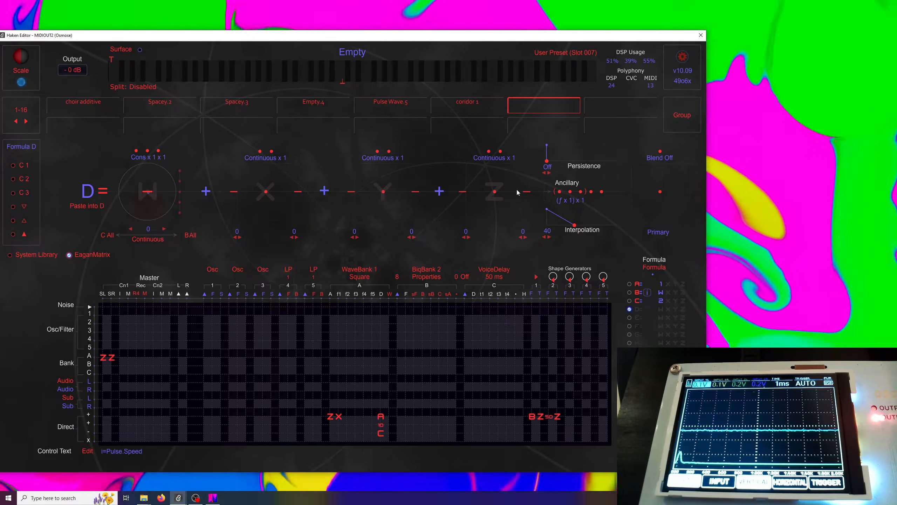
pyautogui.moveTo(524, 193); pyautogui.dragTo(526, 163)
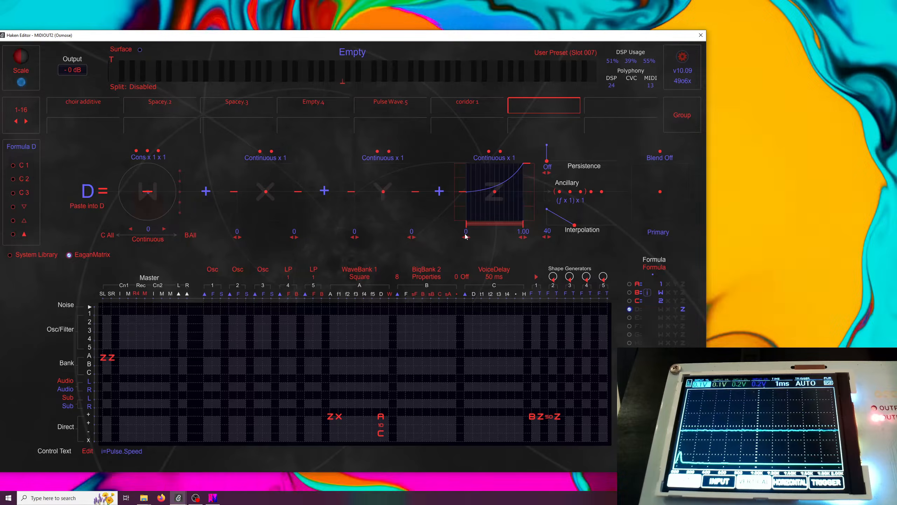
pyautogui.click(496, 196)
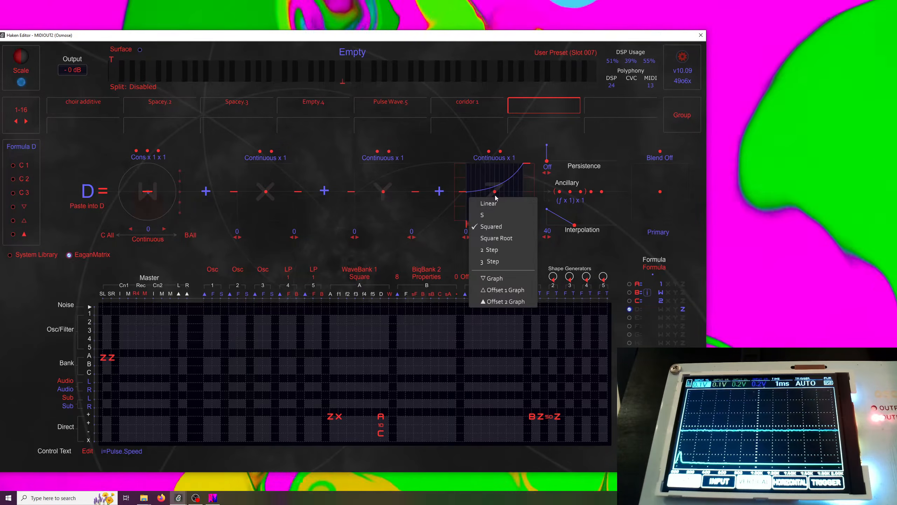
pyautogui.click(494, 205)
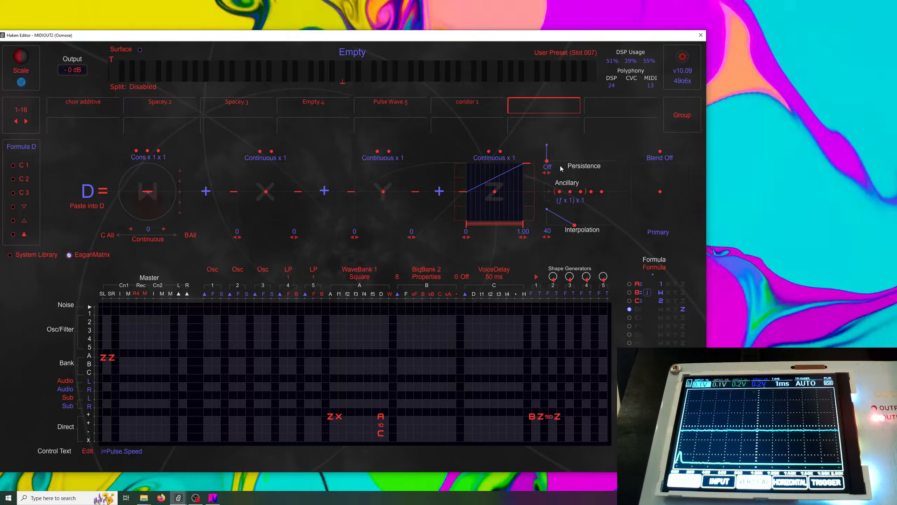
pyautogui.moveTo(546, 164); pyautogui.dragTo(545, 152)
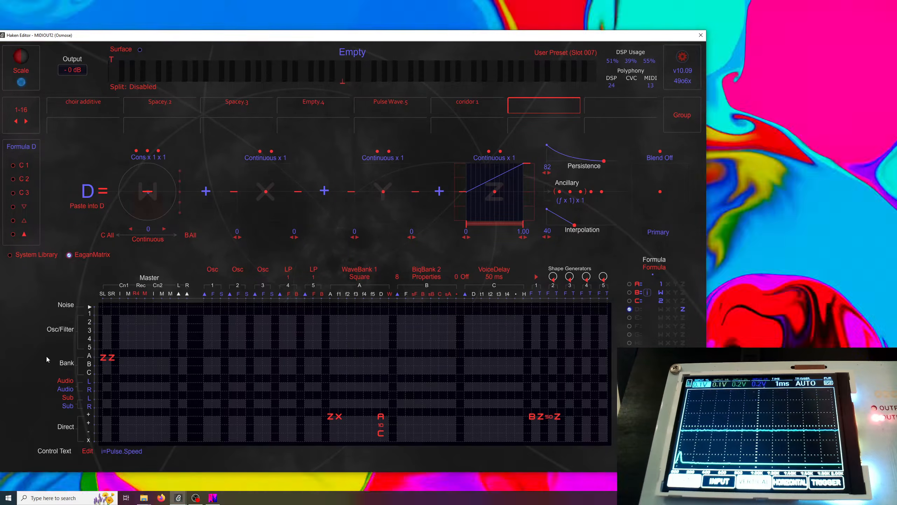
# Replace the Z entries with D in the Bank A row's first two cells and in the Direct + row's WaveBank 1 A column
pyautogui.click(103, 356)
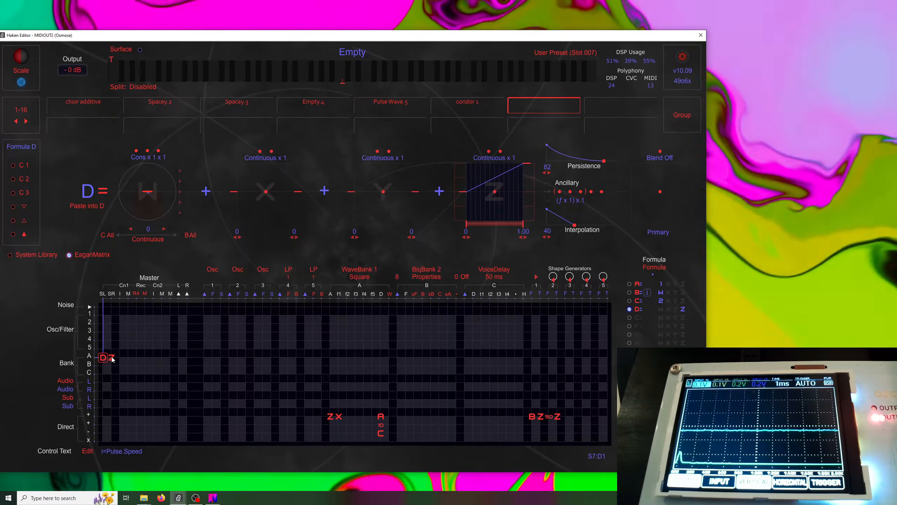
pyautogui.click(112, 358)
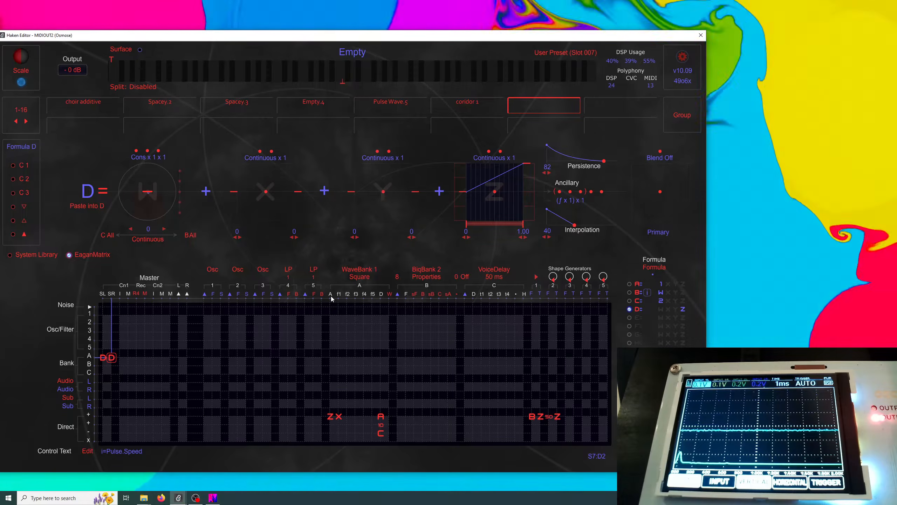
pyautogui.moveTo(332, 300)
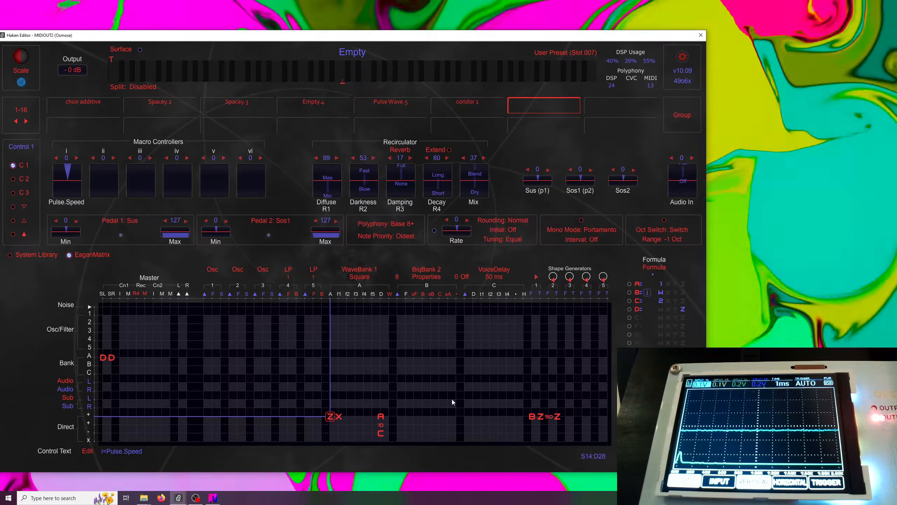
pyautogui.press('d')
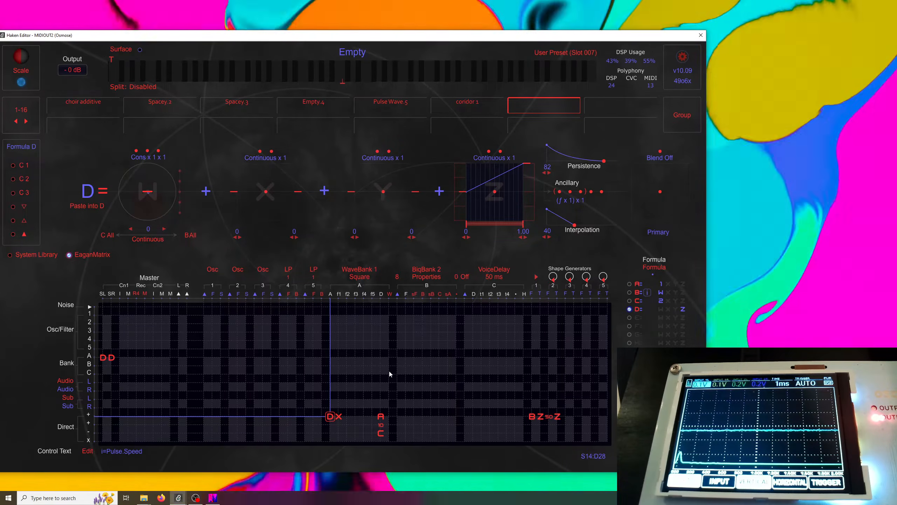
# Add the control text line ii=Release.Timer to name macro ii
pyautogui.click(84, 453)
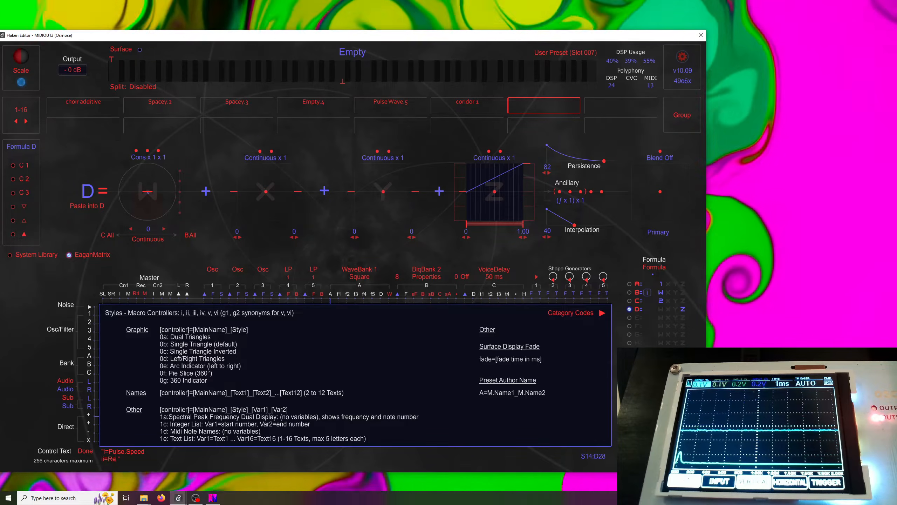
pyautogui.write('lease.Timer')
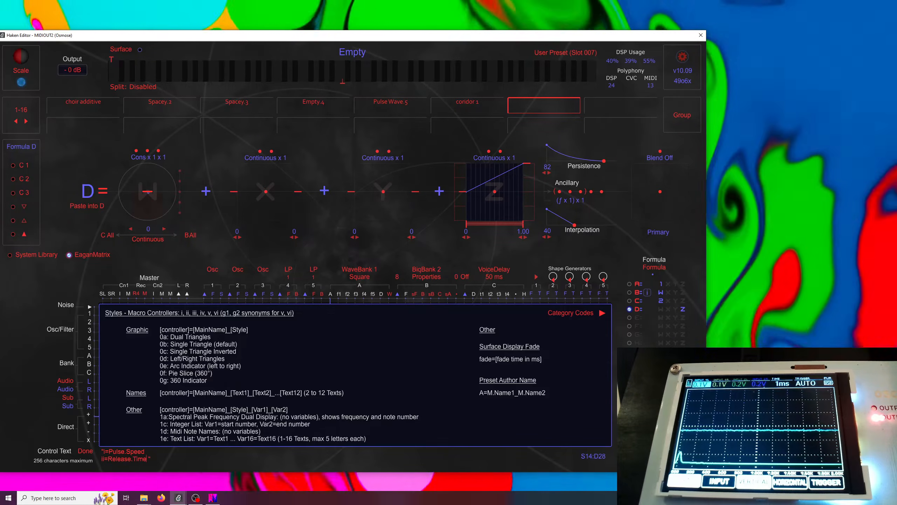
pyautogui.click(85, 451)
# Open Formula D and turn its Persistence off
pyautogui.click(321, 407)
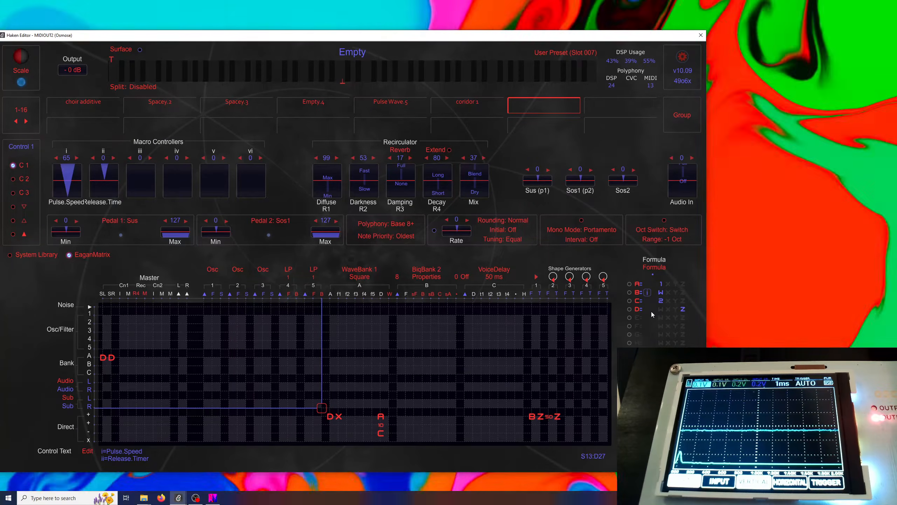
pyautogui.click(650, 309)
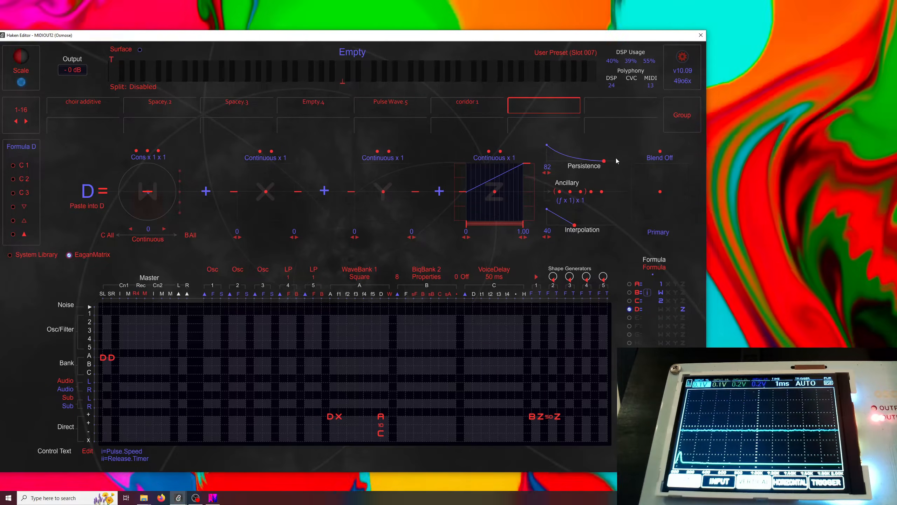
pyautogui.moveTo(603, 162); pyautogui.dragTo(544, 168)
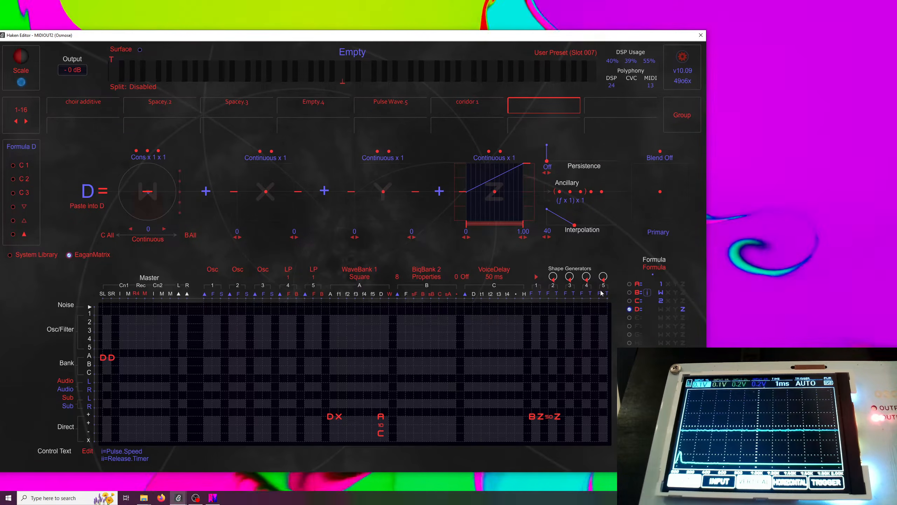
# Set Formula D's blend to Blend 1 for all notes and toggle its Primary/Secondary option
pyautogui.click(655, 162)
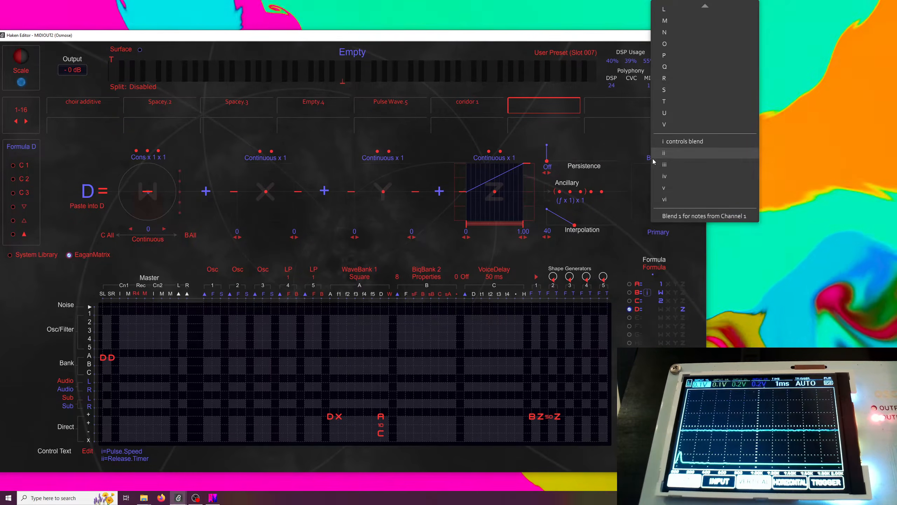
pyautogui.click(634, 153)
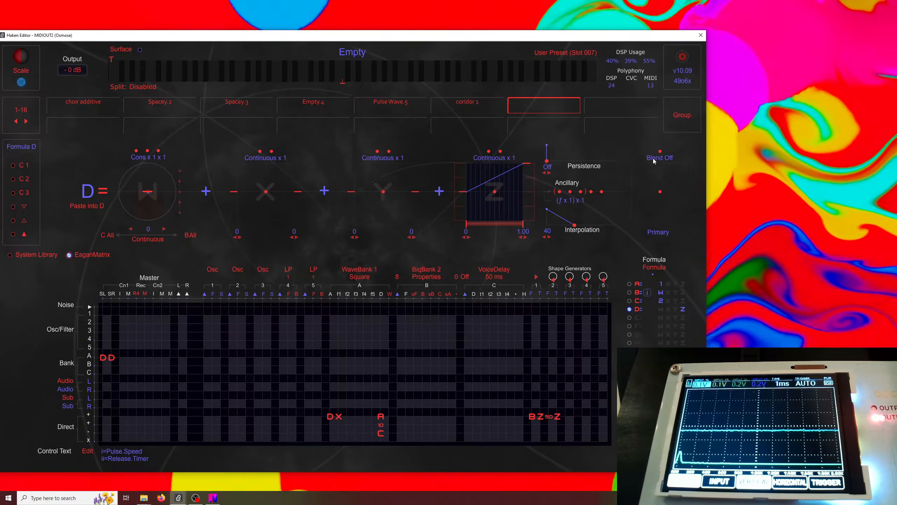
pyautogui.click(657, 157)
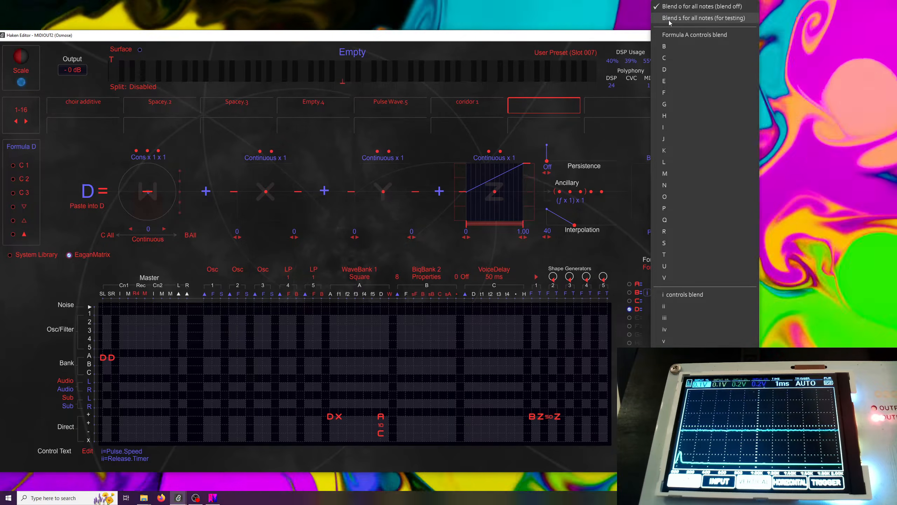
pyautogui.click(705, 19)
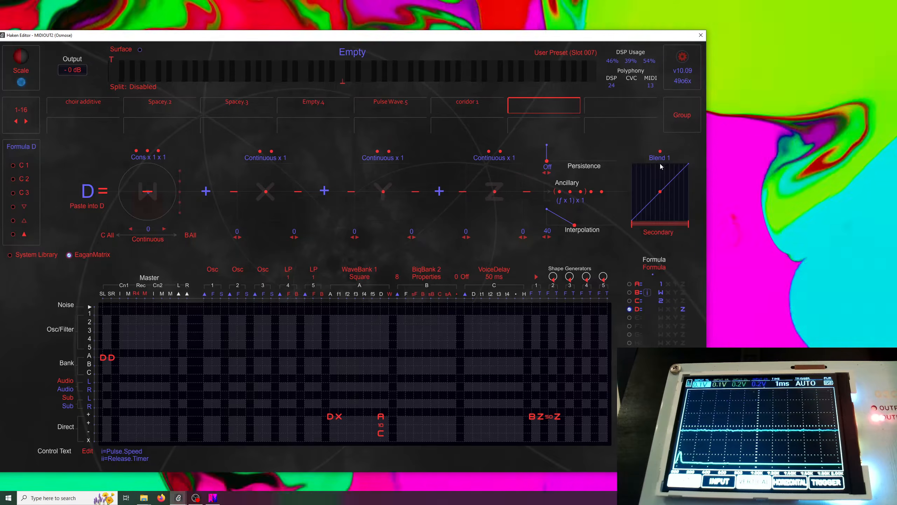
pyautogui.click(650, 235)
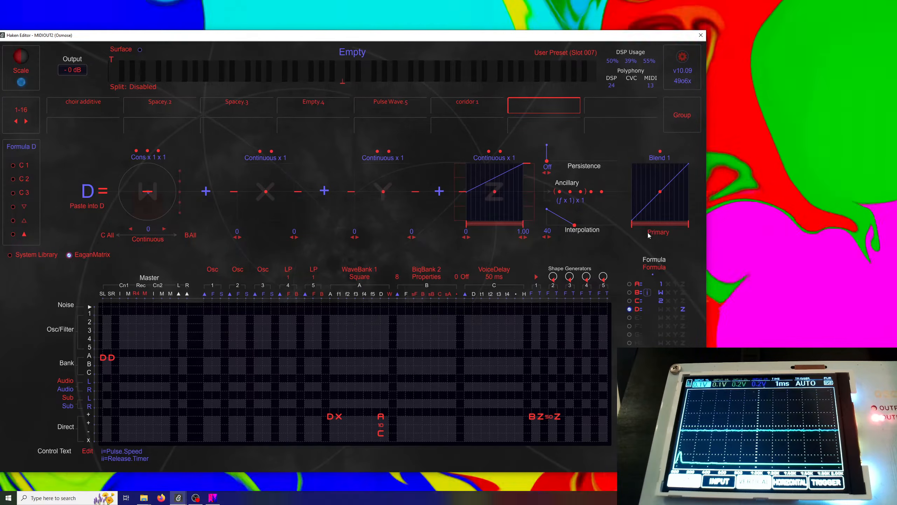
pyautogui.click(649, 234)
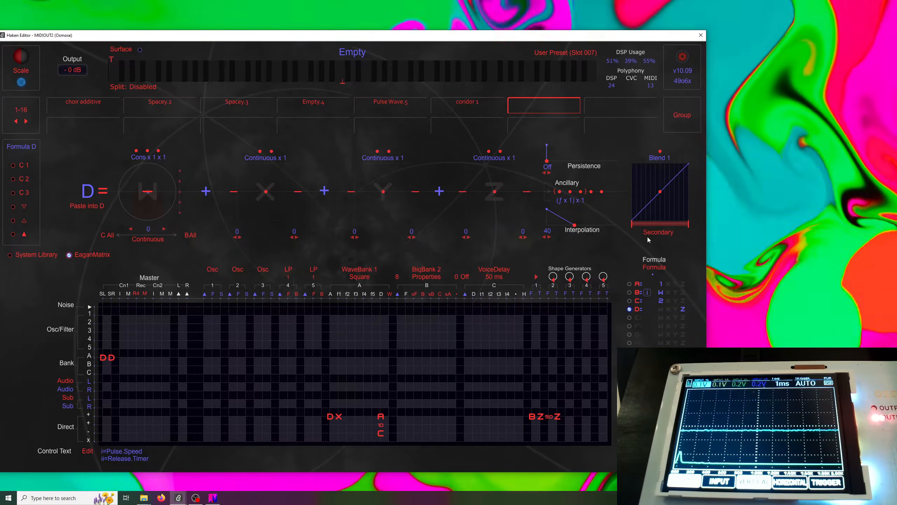
# Set Formula D's Persistence to 74
pyautogui.moveTo(526, 193); pyautogui.dragTo(523, 167)
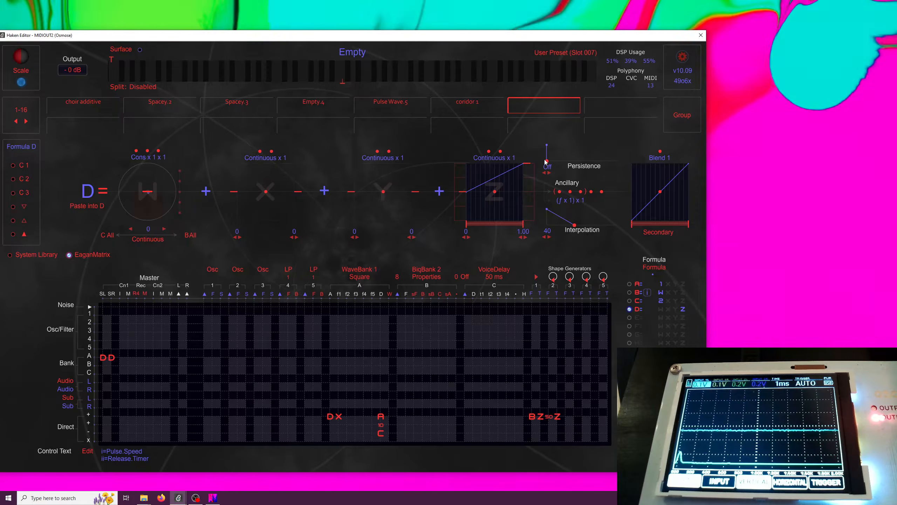
pyautogui.moveTo(547, 161); pyautogui.dragTo(608, 163)
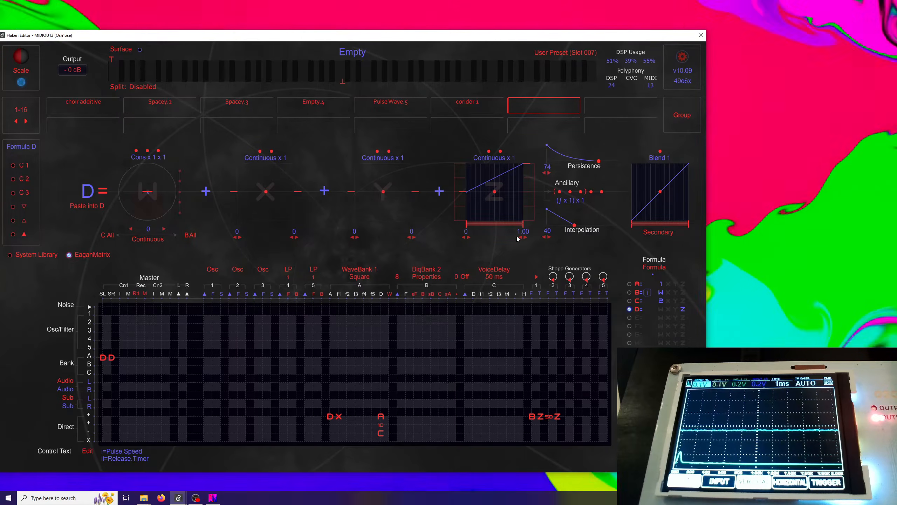
# Set Formula D's blend control to macro ii
pyautogui.click(654, 159)
pyautogui.scroll(-1, 677, 349)
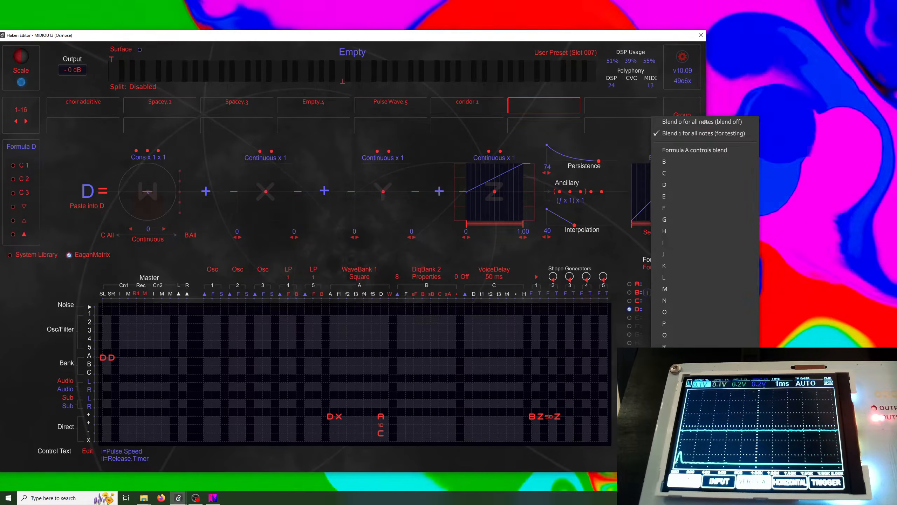
pyautogui.click(701, 421)
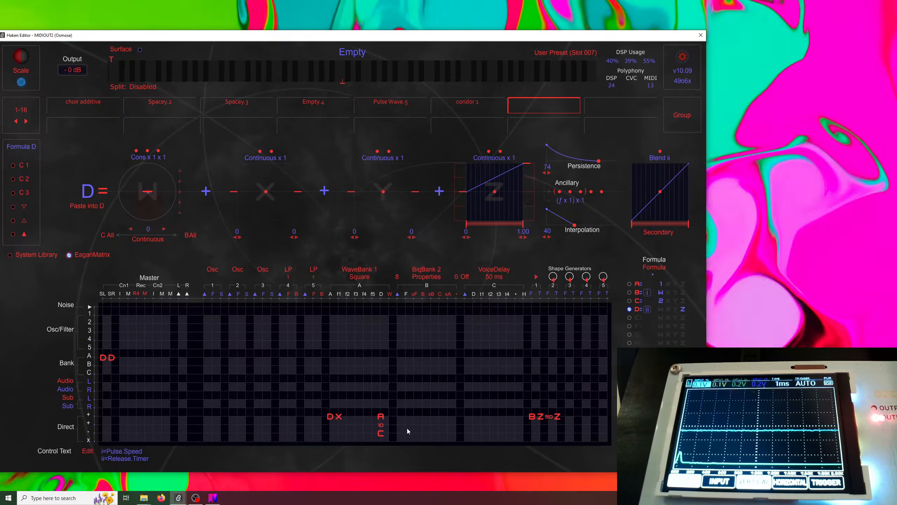
# In WaveBank 1's I2 column, put X in the Direct + row and 50 in the Direct × row
pyautogui.click(331, 416)
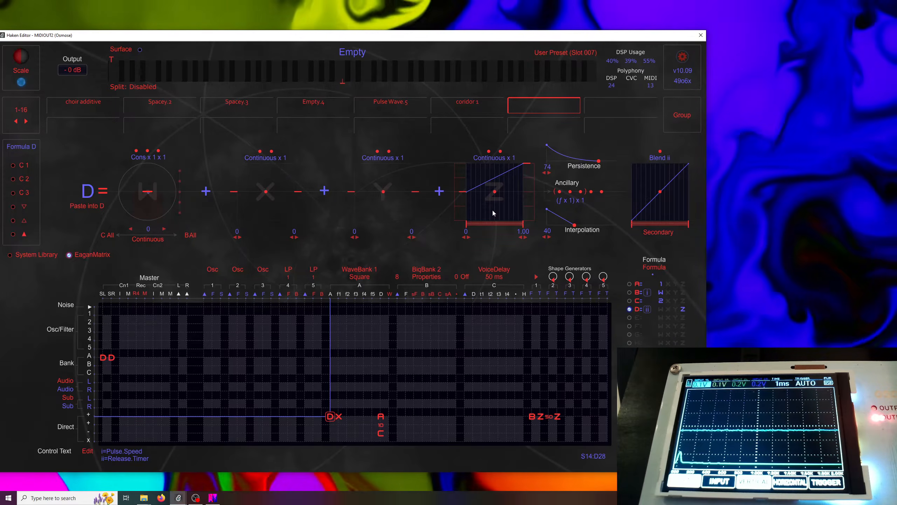
pyautogui.click(348, 420)
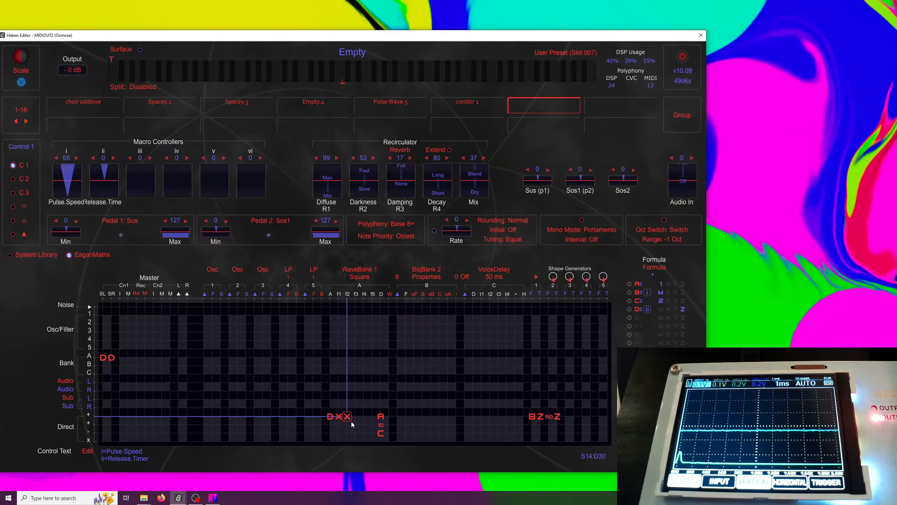
pyautogui.click(347, 439)
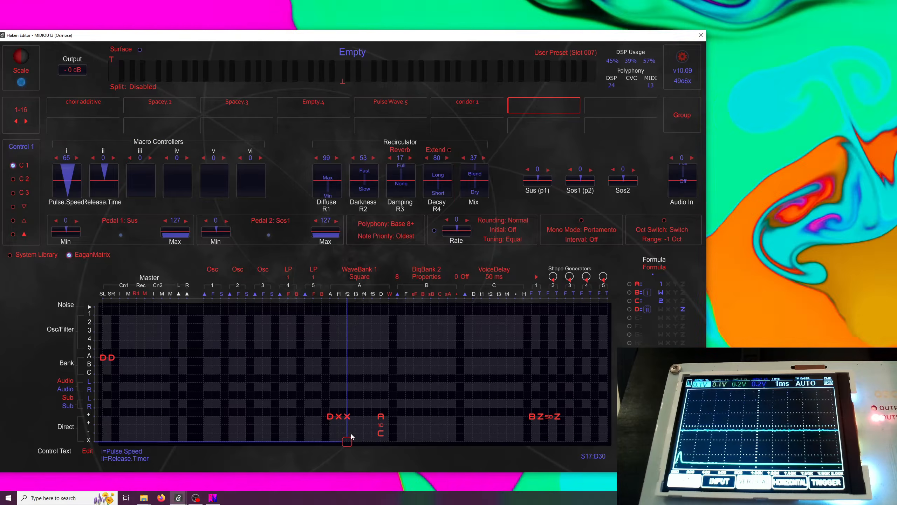
pyautogui.write('50')
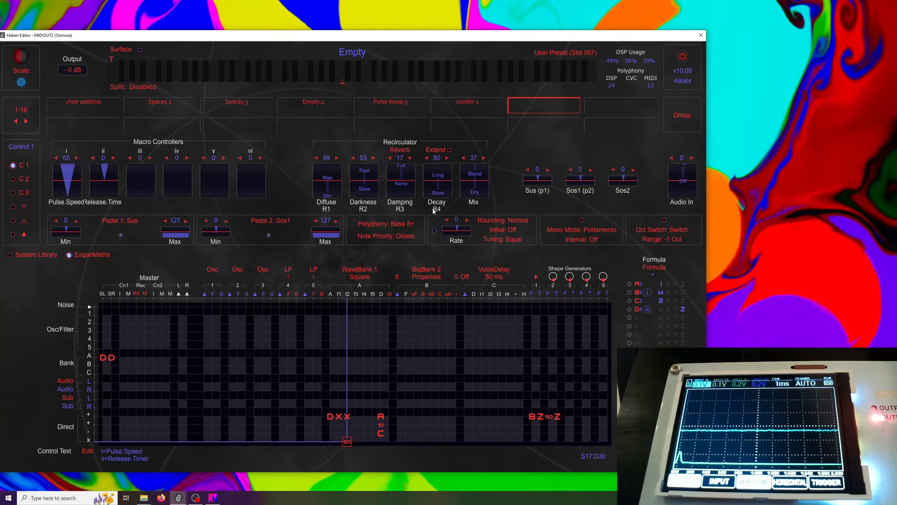
# Save the preset to disk as Pulse Wave Demo in the Presets folder and store it in user slot 7
pyautogui.click(541, 104)
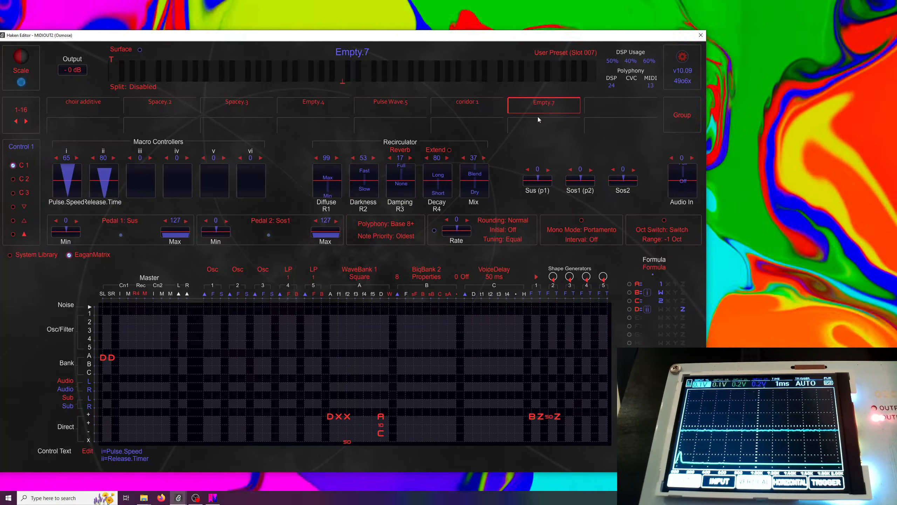
pyautogui.click(559, 55)
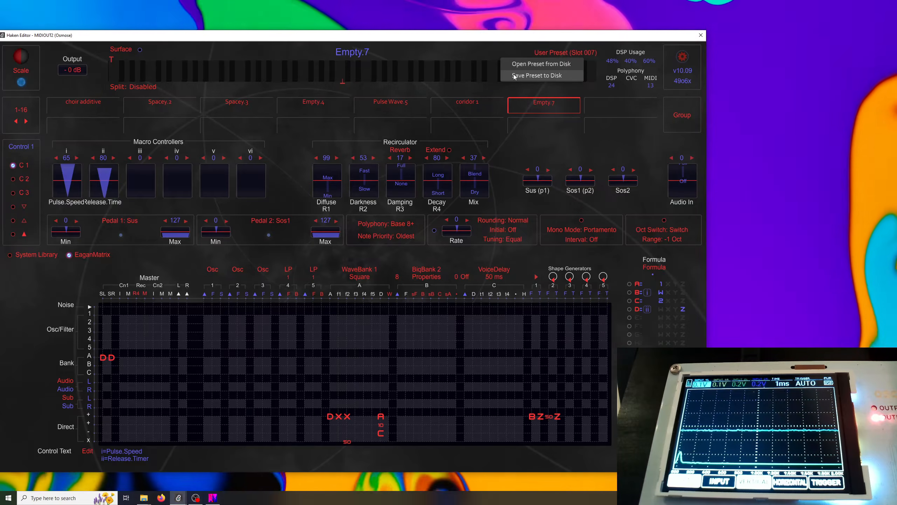
pyautogui.click(537, 75)
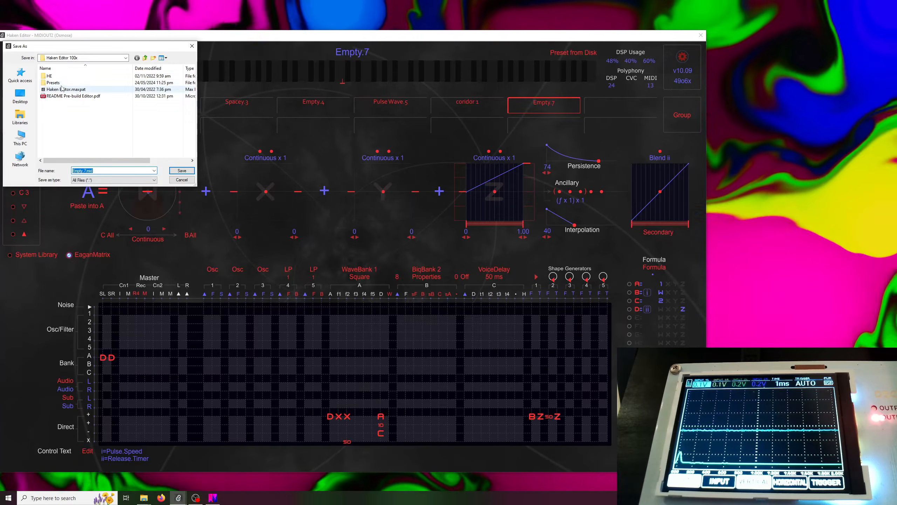
pyautogui.doubleClick(57, 83)
pyautogui.click(104, 171)
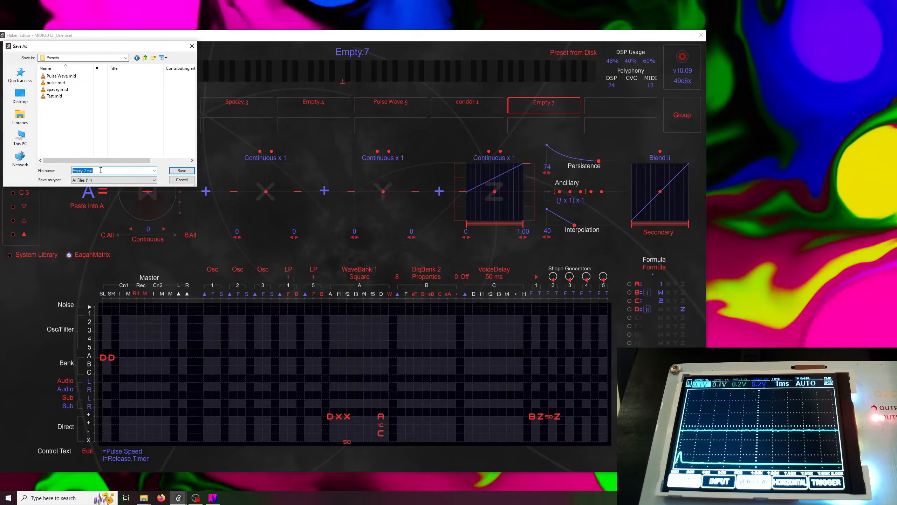
pyautogui.write('Pu')
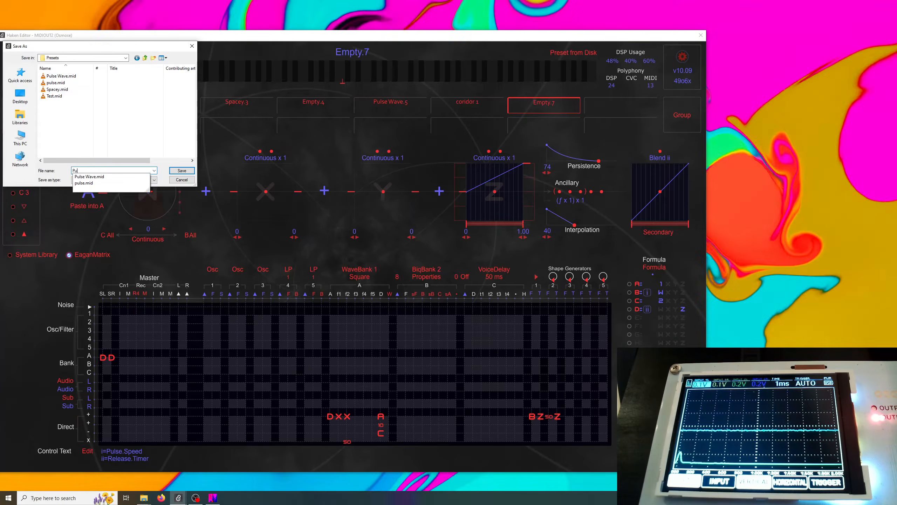
pyautogui.write('lse Wave')
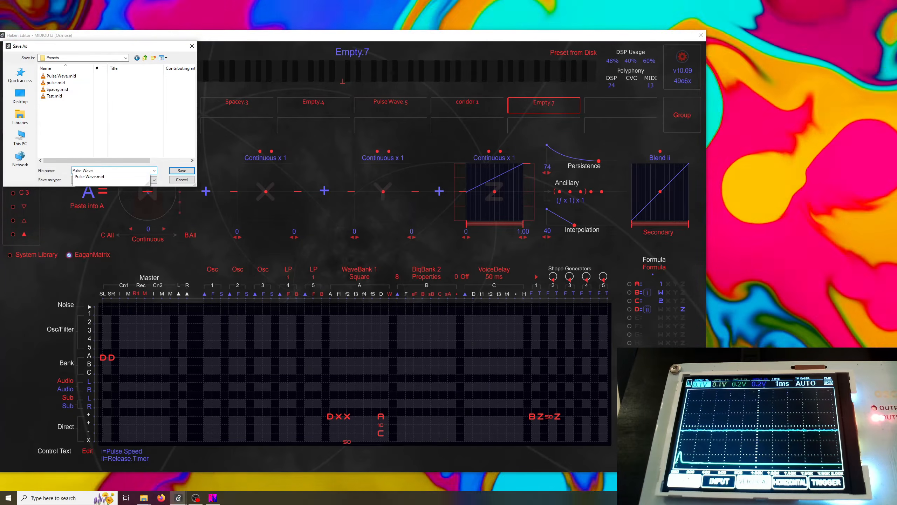
pyautogui.write(' Demo')
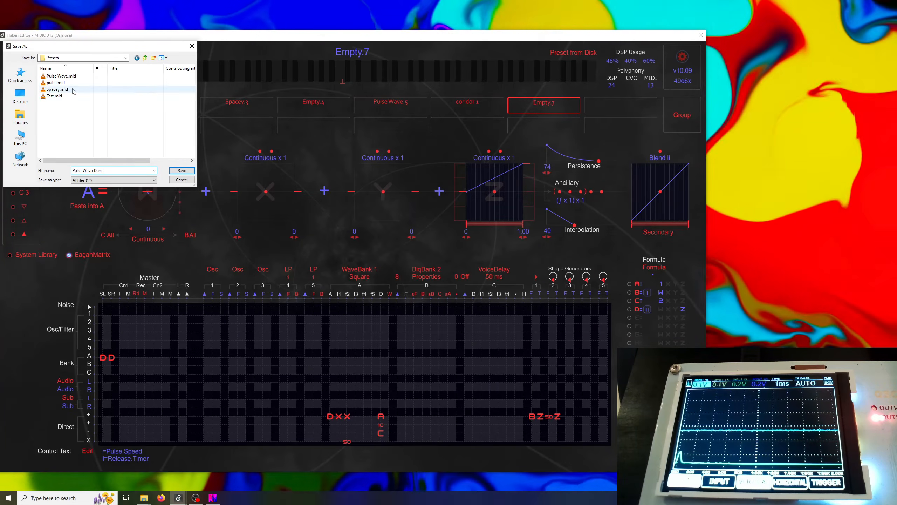
pyautogui.click(185, 171)
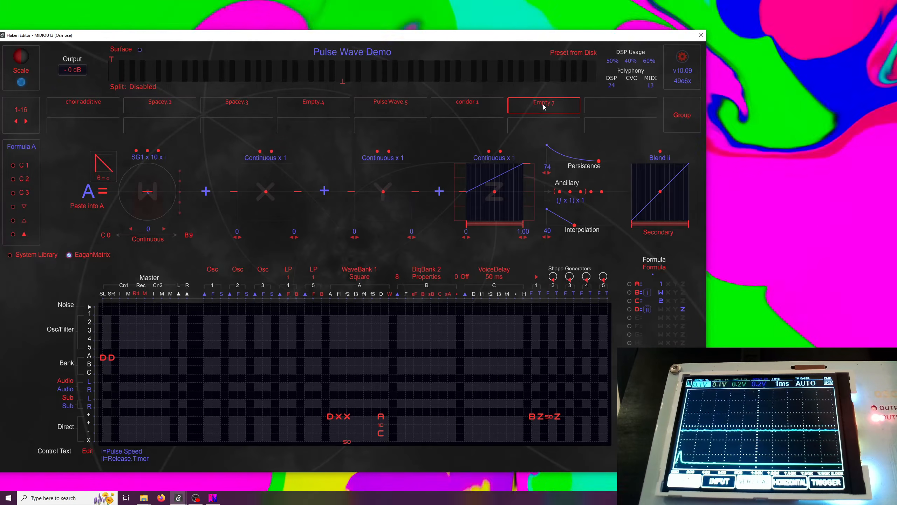
pyautogui.click(542, 104)
pyautogui.click(540, 106)
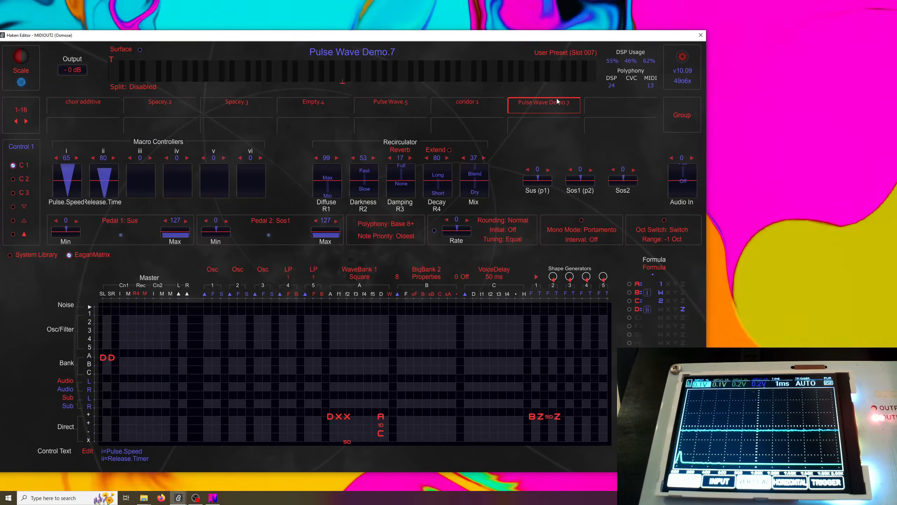